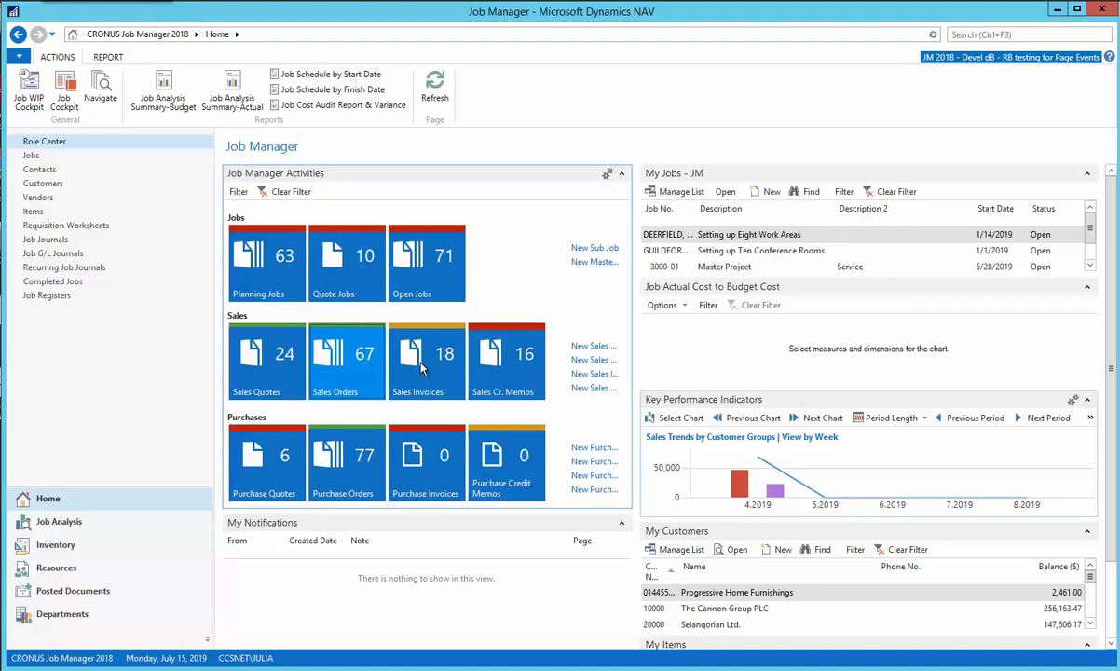
- Create new sales order 1031 for customer 10000, The Cannon Group PLC
{"action": "left_click", "coordinate": [321, 354]}
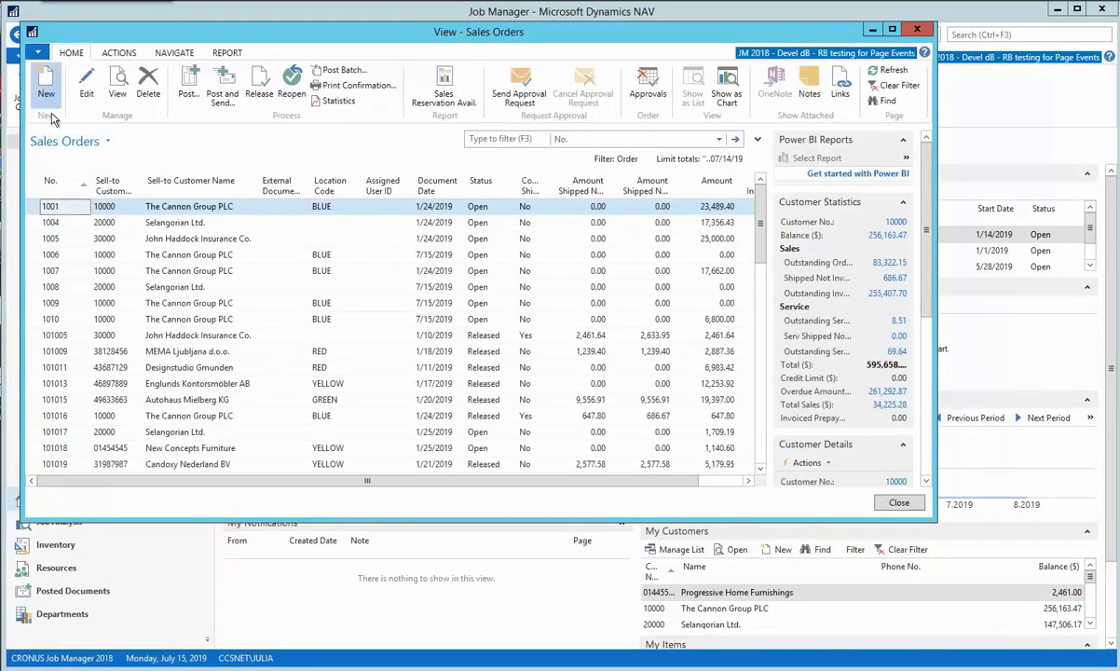
{"action": "key", "text": "ctrl+n"}
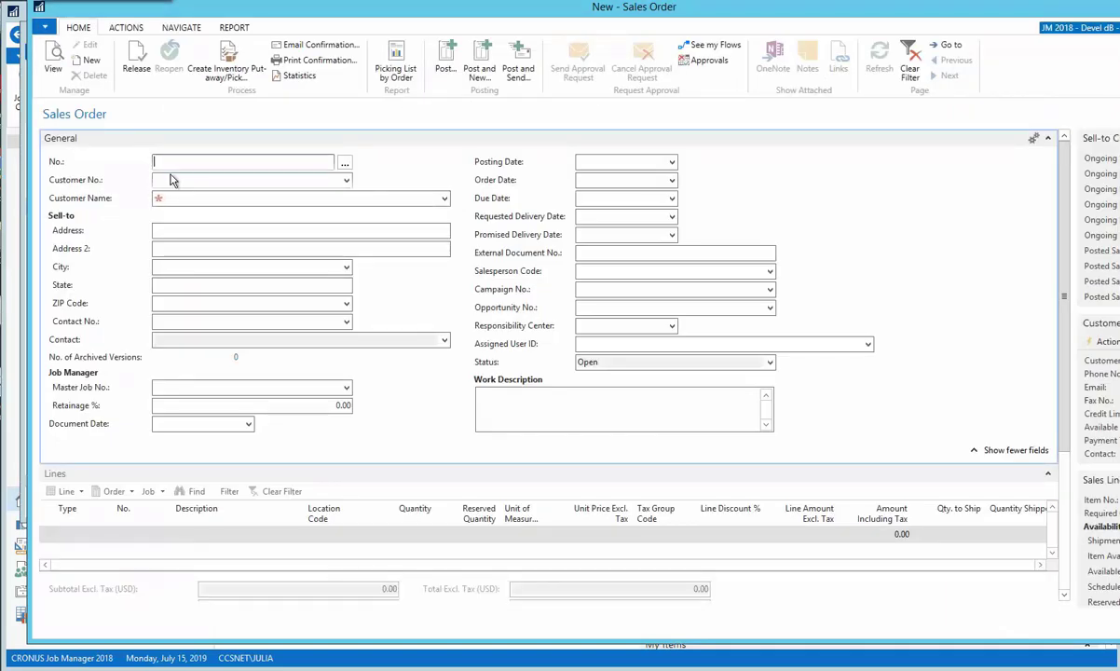
{"action": "left_click", "coordinate": [168, 179]}
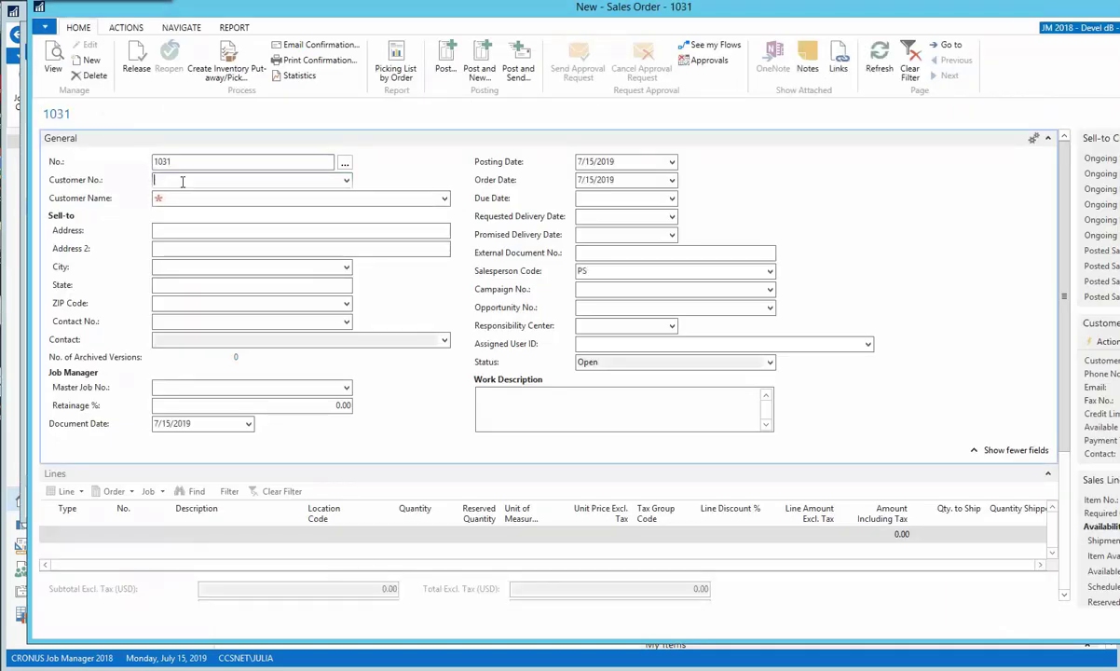
{"action": "type", "text": "1000"}
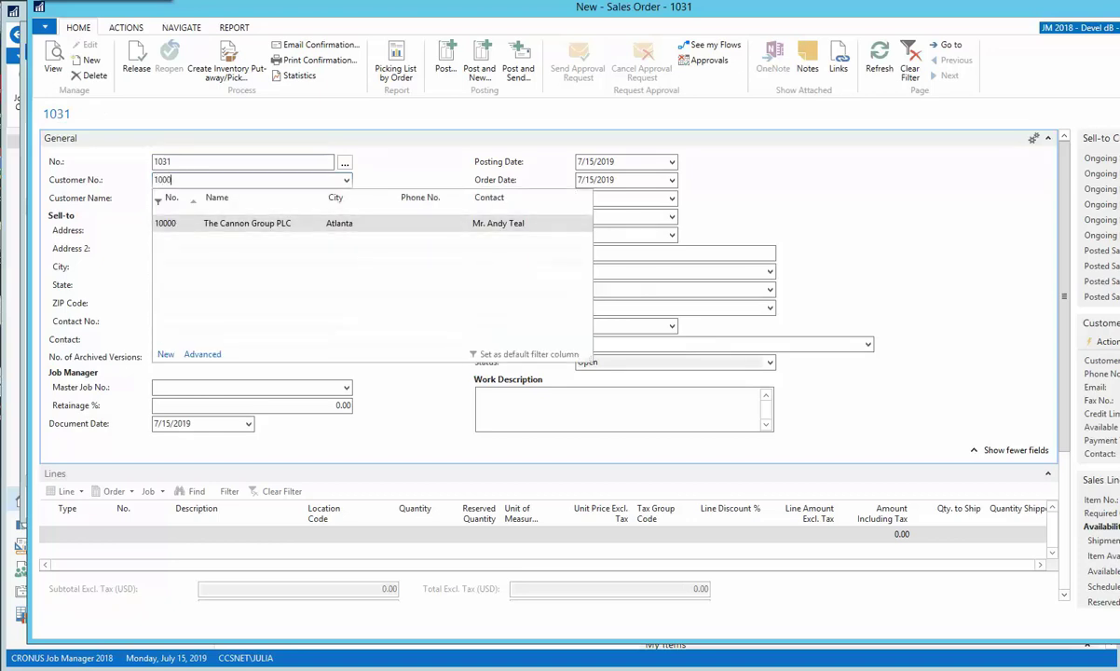
{"action": "key", "text": "Tab"}
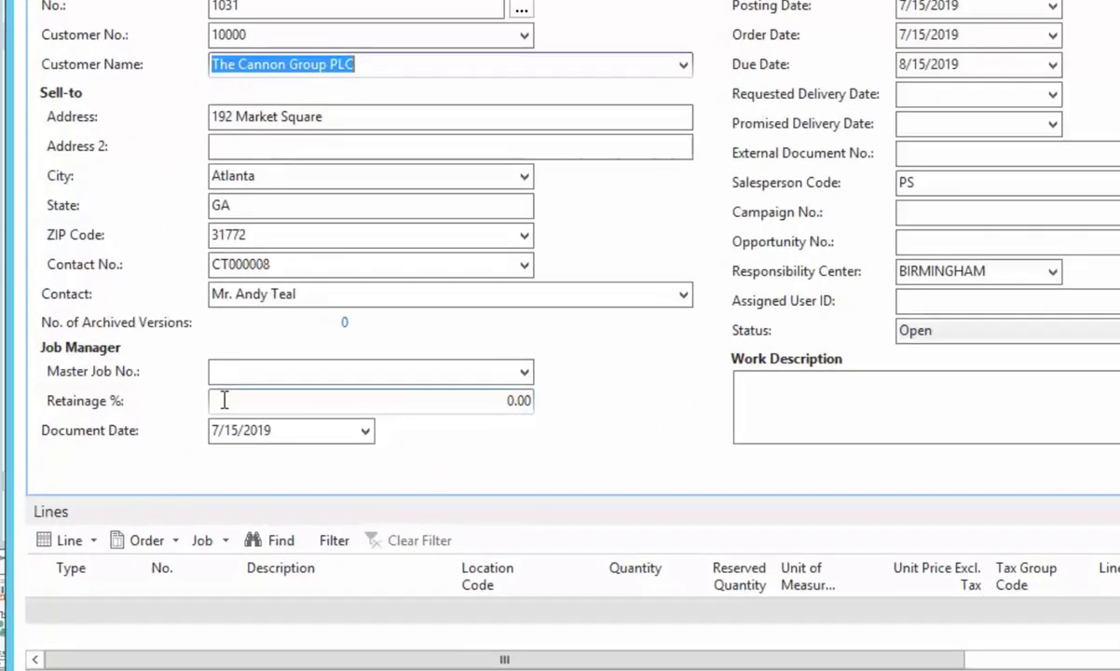
- Change the order's Retainage % in Job Manager details from 0.00 to 10
{"action": "left_click", "coordinate": [160, 429]}
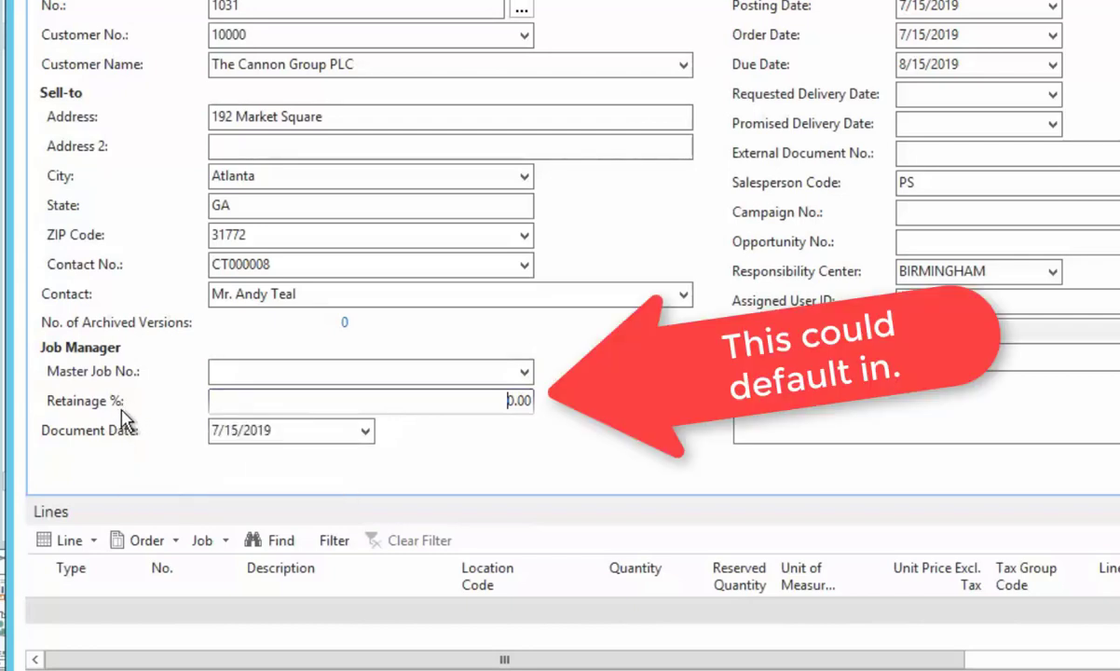
{"action": "left_click", "coordinate": [510, 400]}
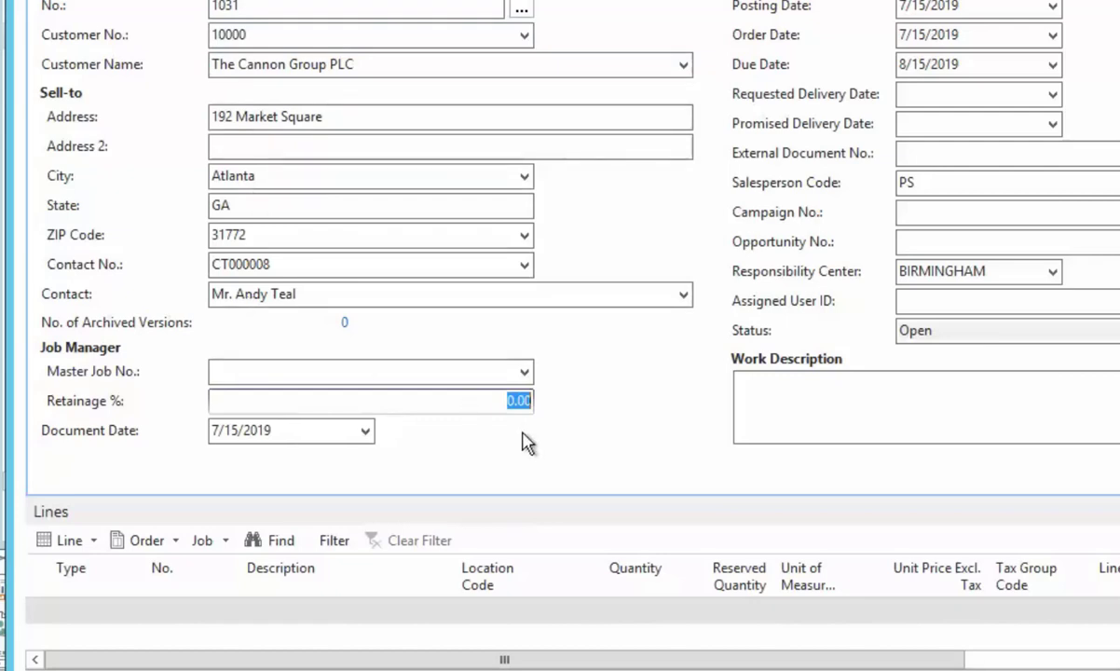
{"action": "type", "text": "10"}
{"action": "key", "text": "Tab"}
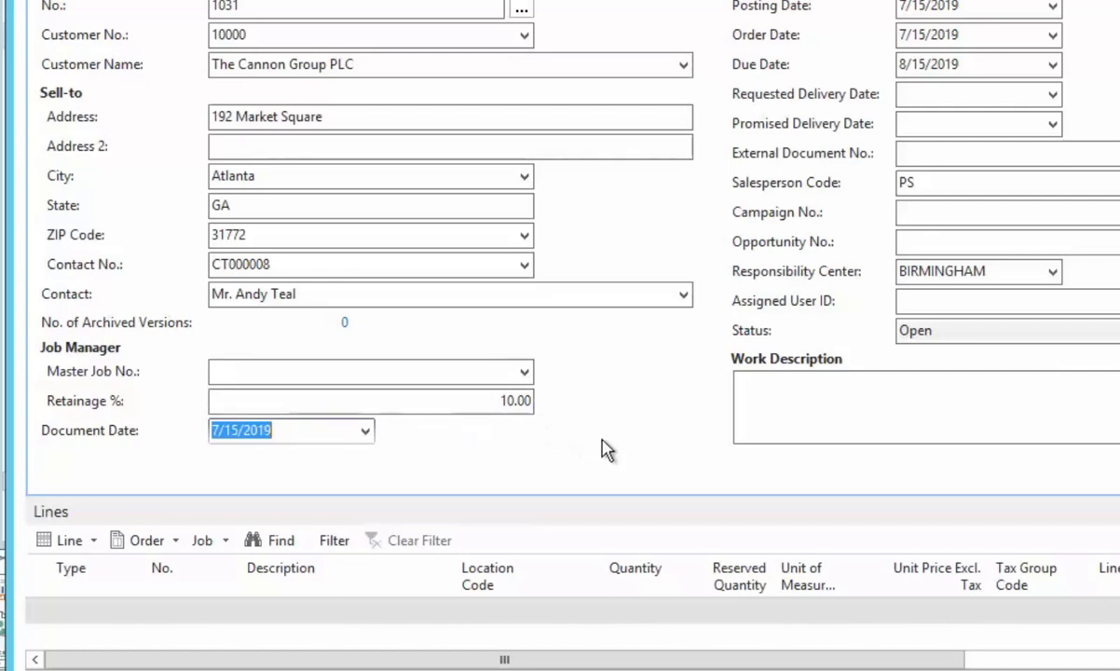
- Add a G/L Account line for account 41200 Job Sales
{"action": "scroll", "coordinate": [602, 450], "scroll_direction": "down", "scroll_amount": 3}
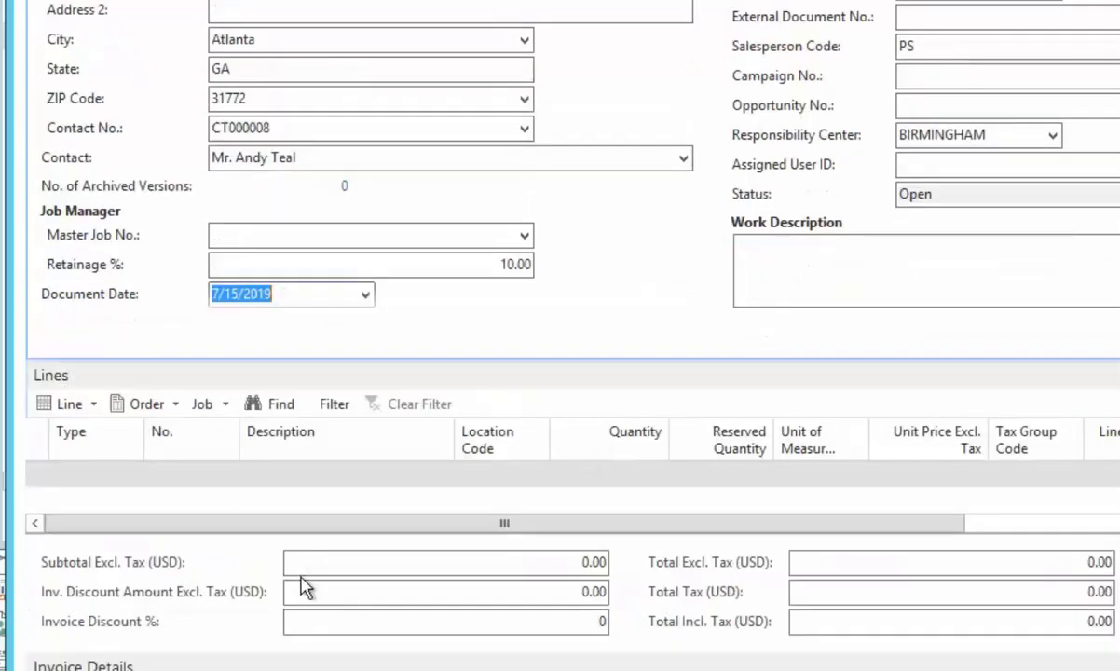
{"action": "left_click", "coordinate": [58, 473]}
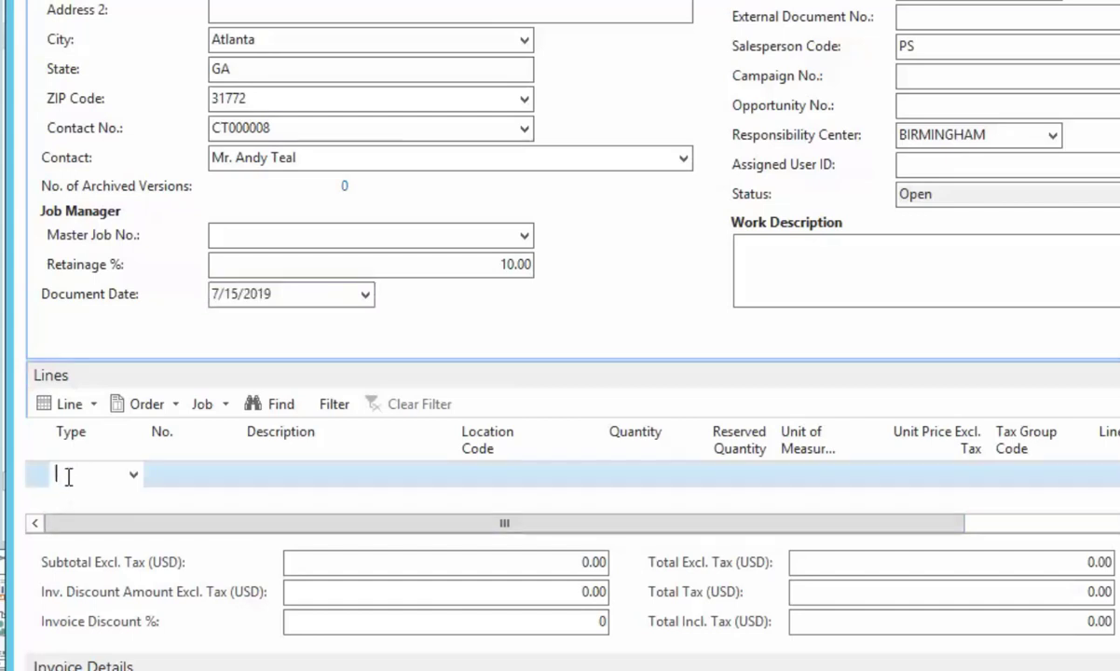
{"action": "left_click", "coordinate": [135, 480]}
{"action": "left_click", "coordinate": [116, 529]}
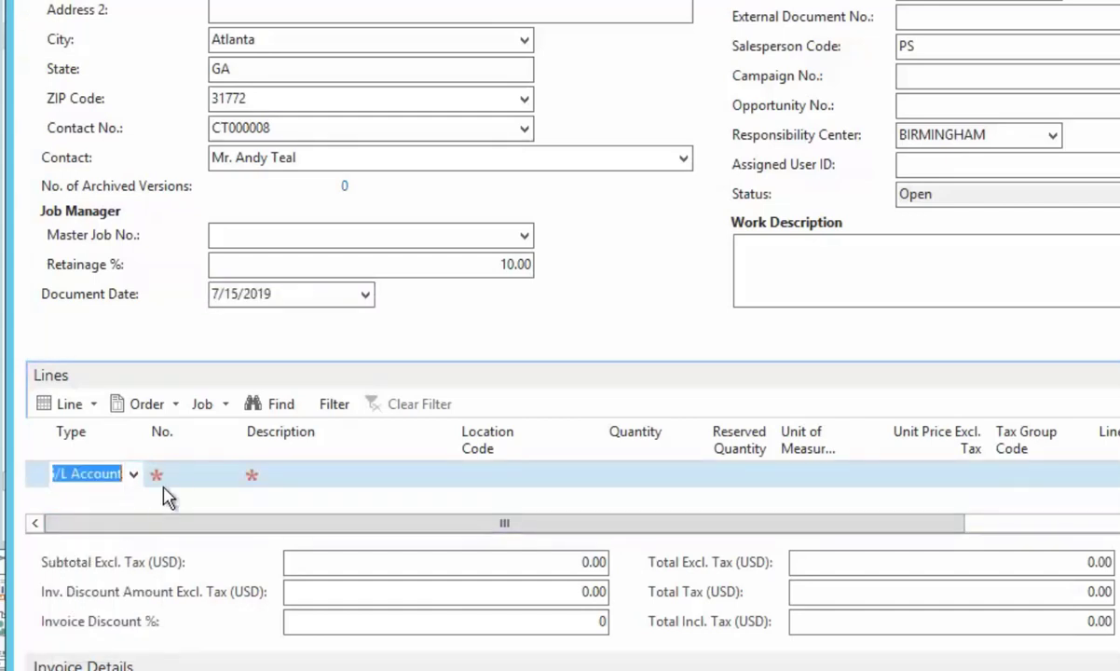
{"action": "left_click", "coordinate": [179, 475]}
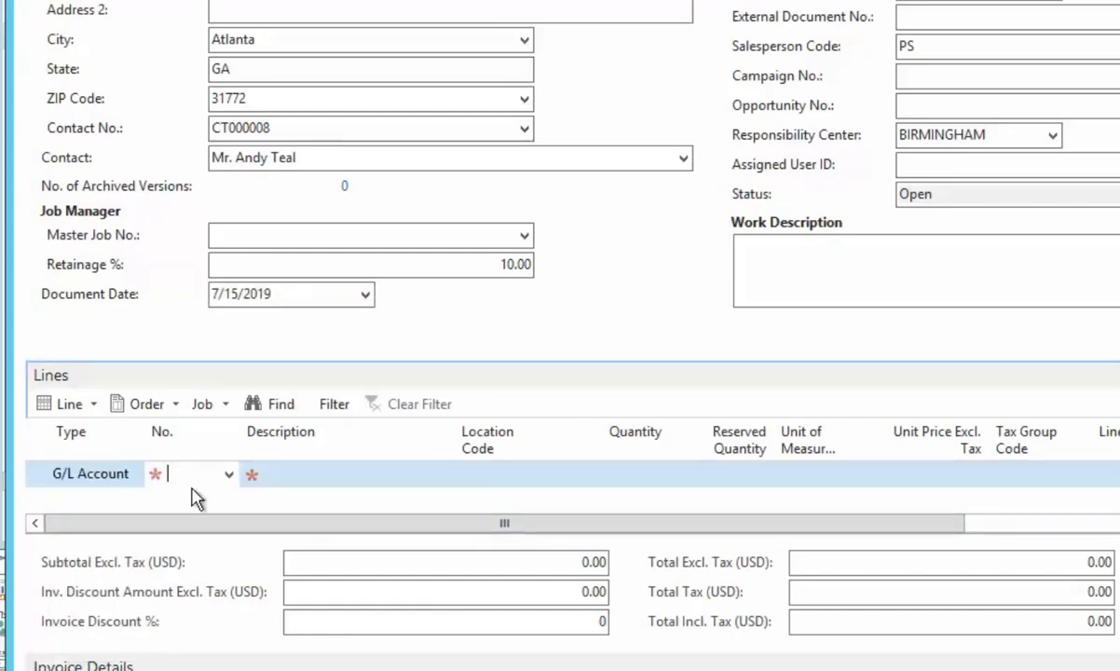
{"action": "left_click", "coordinate": [229, 473]}
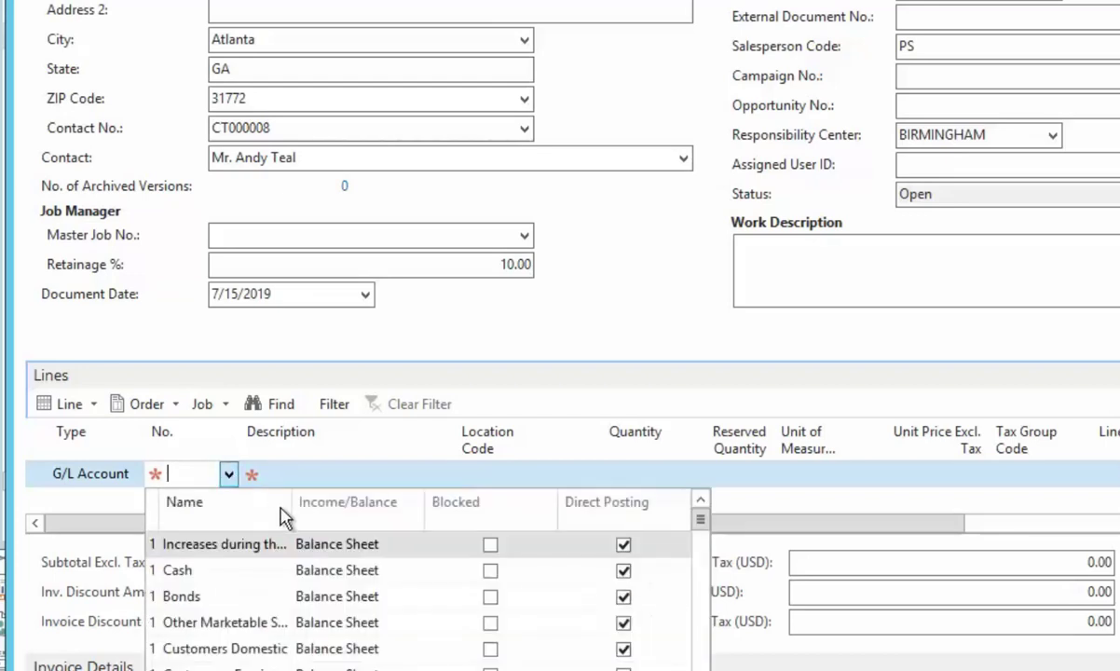
{"action": "left_click", "coordinate": [244, 533]}
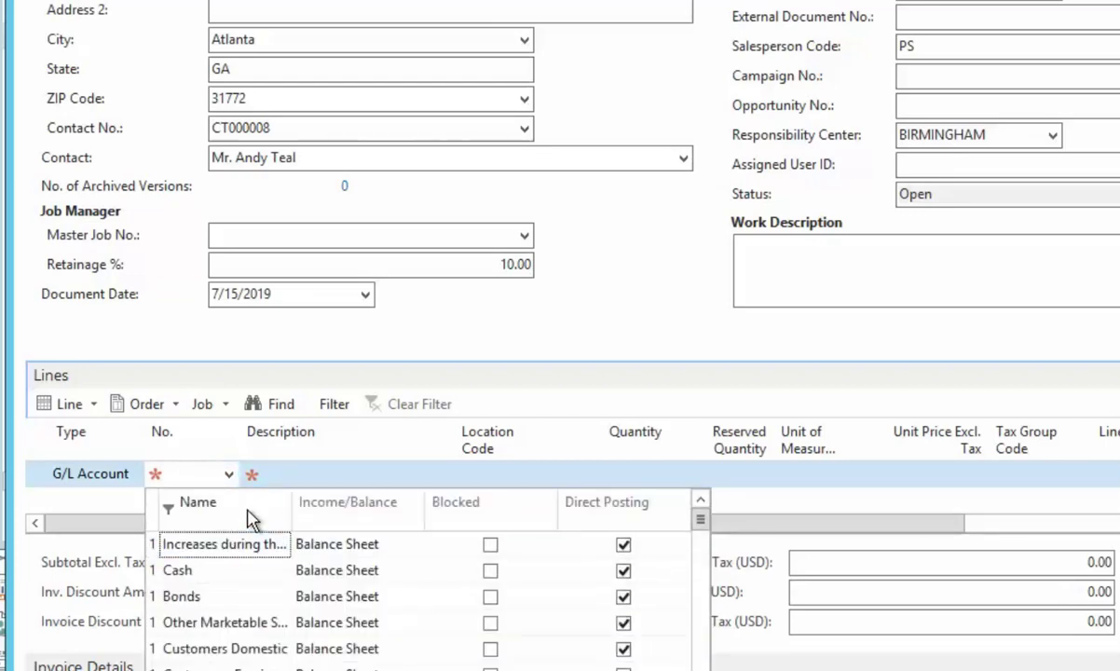
{"action": "type", "text": "job"}
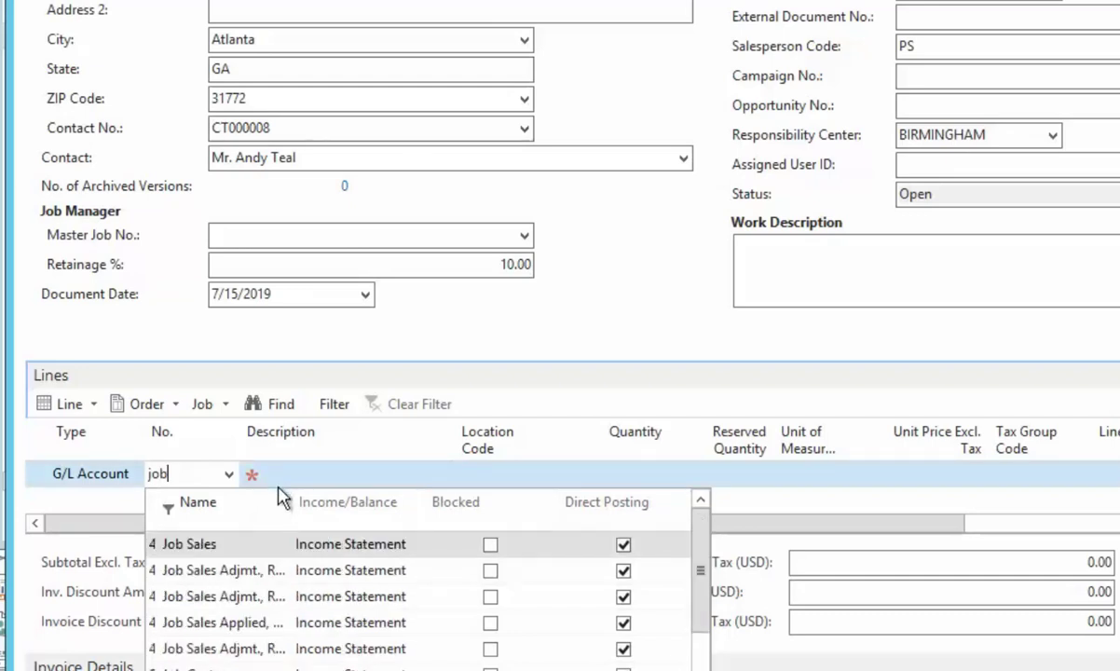
{"action": "left_click", "coordinate": [242, 544]}
{"action": "left_click", "coordinate": [342, 479]}
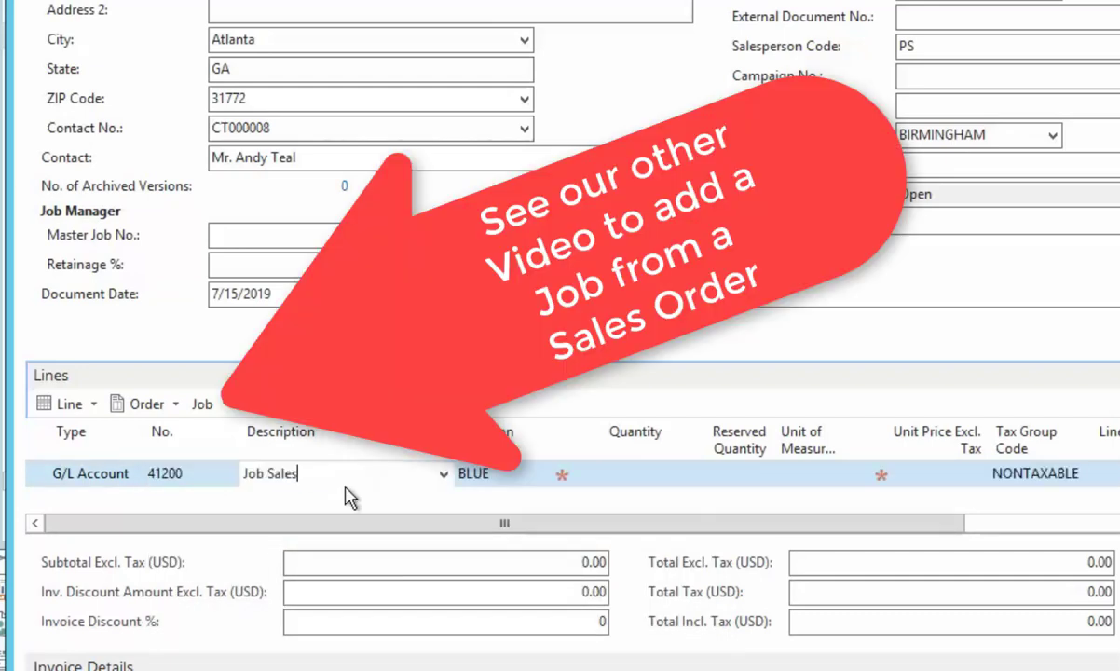
- Give the Job Sales line quantity 1 and unit price 1,000.00
{"action": "left_click", "coordinate": [655, 483]}
{"action": "type", "text": "1"}
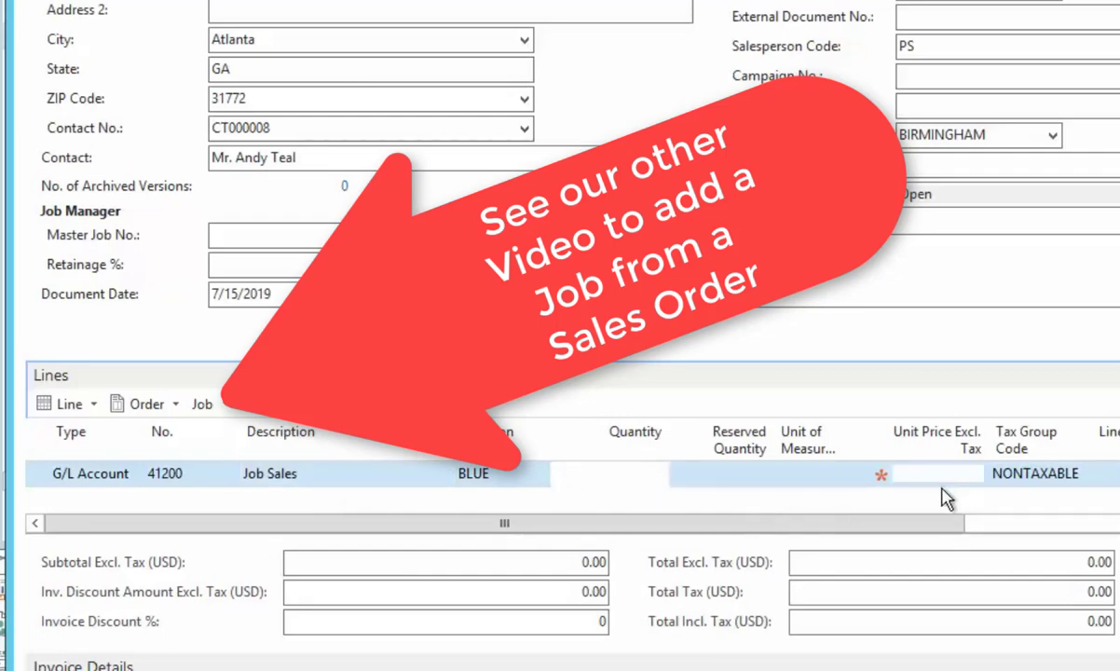
{"action": "left_click", "coordinate": [881, 479]}
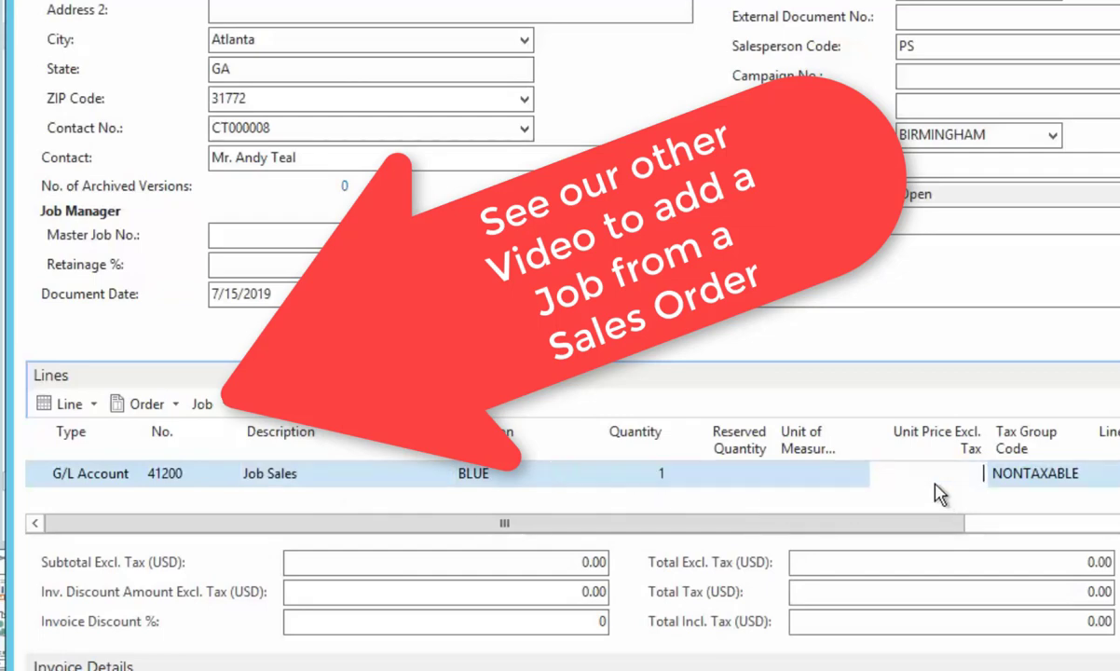
{"action": "type", "text": "1000"}
{"action": "key", "text": "Tab"}
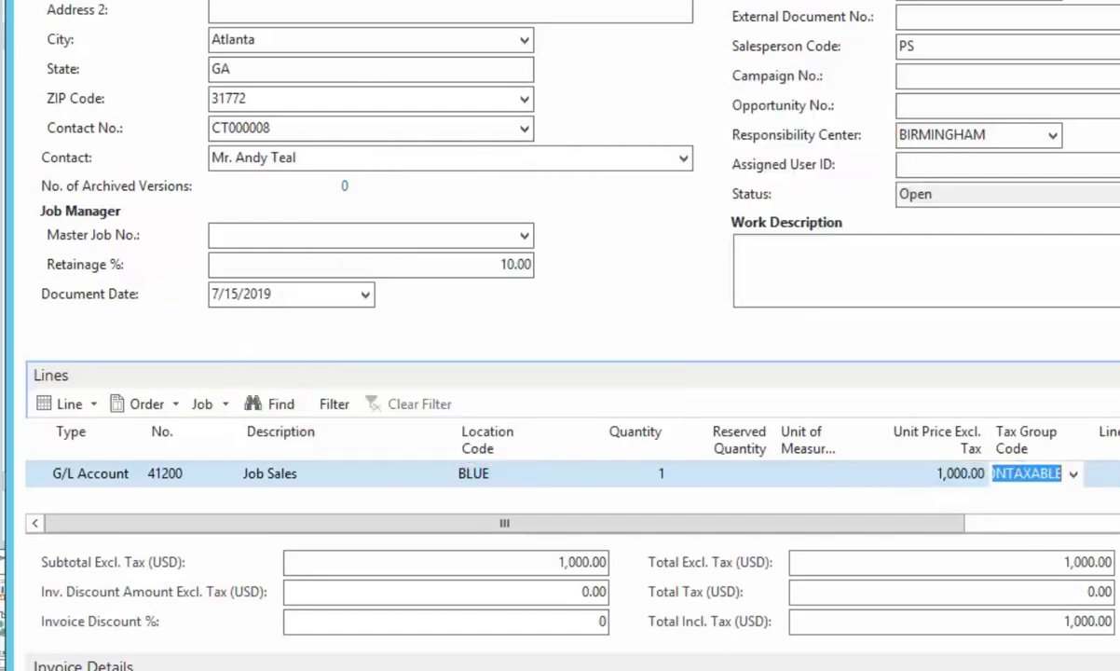
- Link the Job Sales line to job 1002-01, task 130 Installation, with 10.00 retainage
{"action": "left_click_drag", "start_coordinate": [857, 527], "coordinate": [1119, 527]}
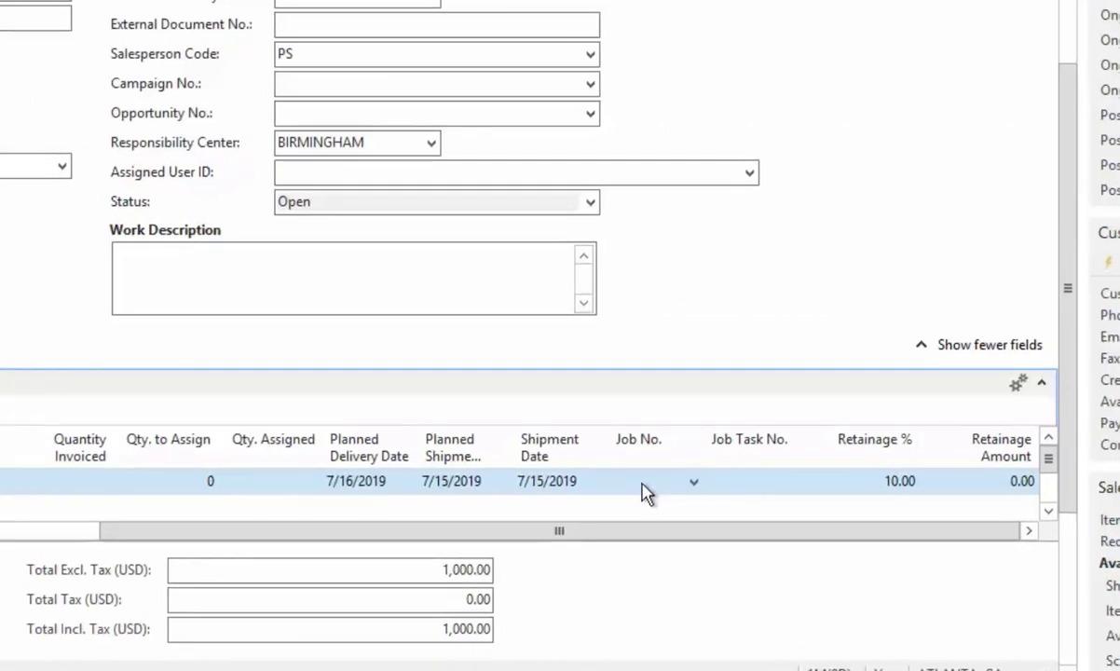
{"action": "left_click", "coordinate": [645, 482]}
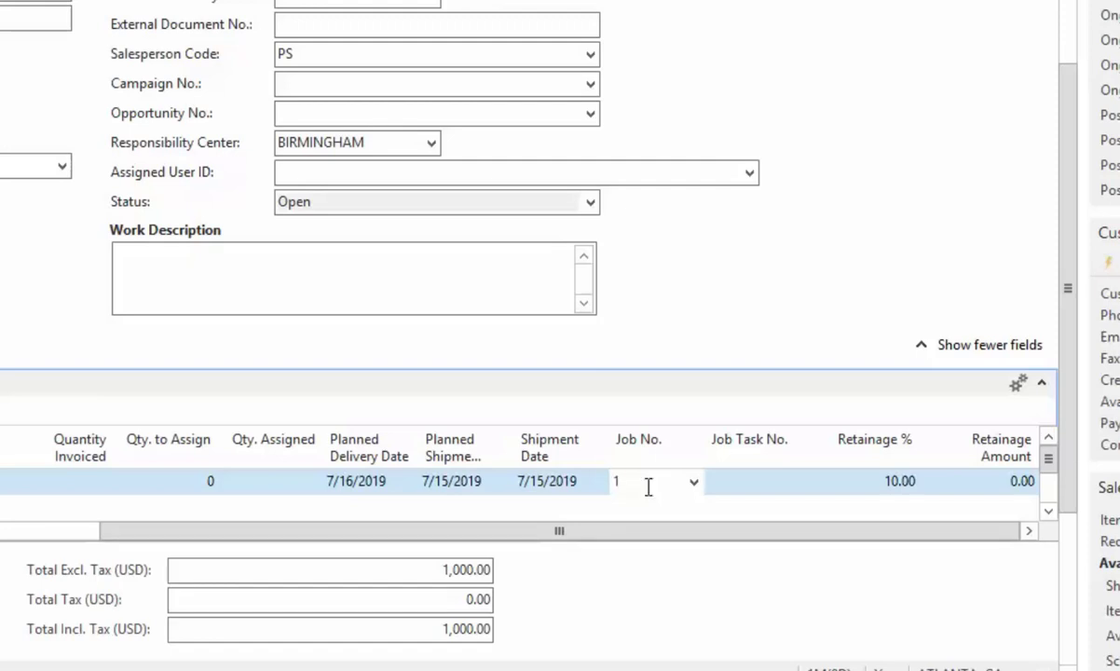
{"action": "type", "text": "00"}
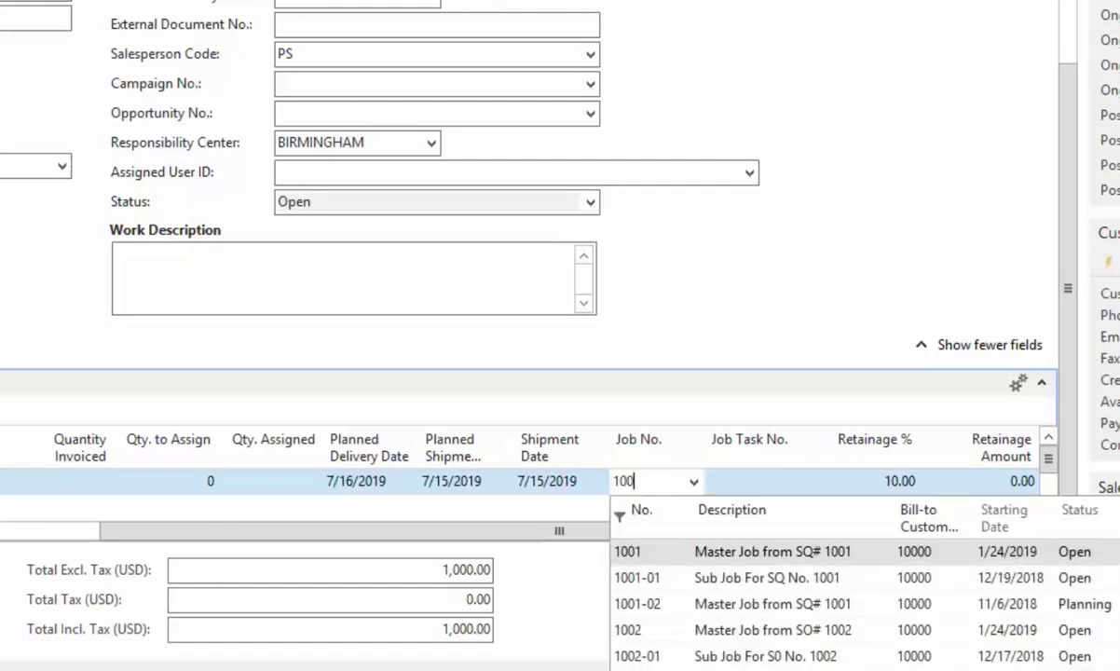
{"action": "type", "text": "2"}
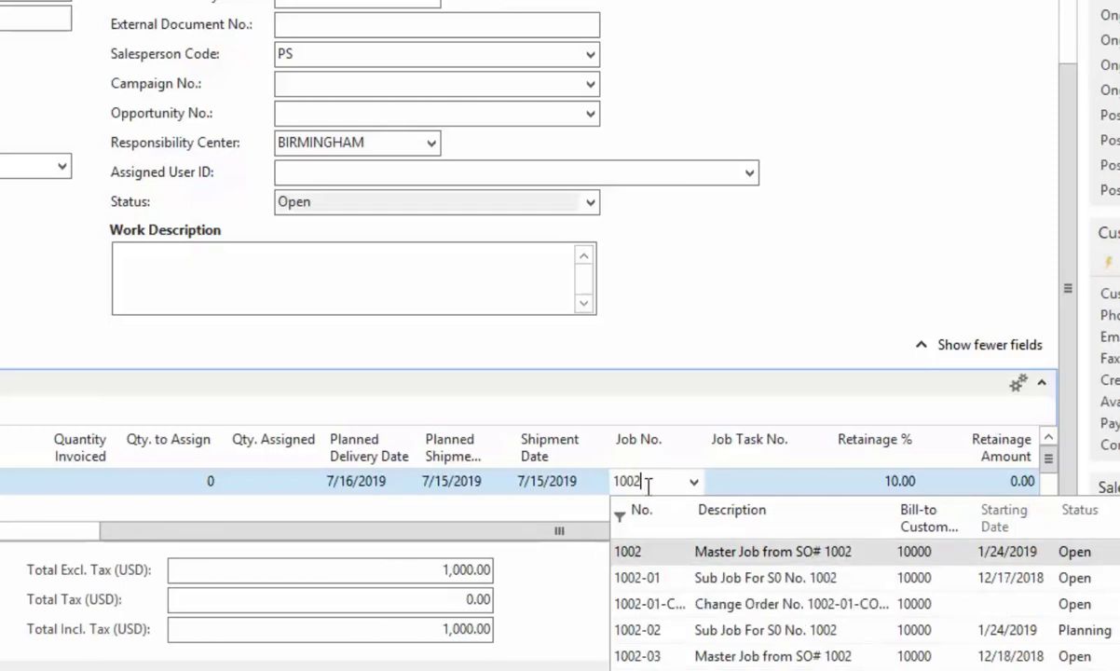
{"action": "type", "text": "-01"}
{"action": "key", "text": "Tab"}
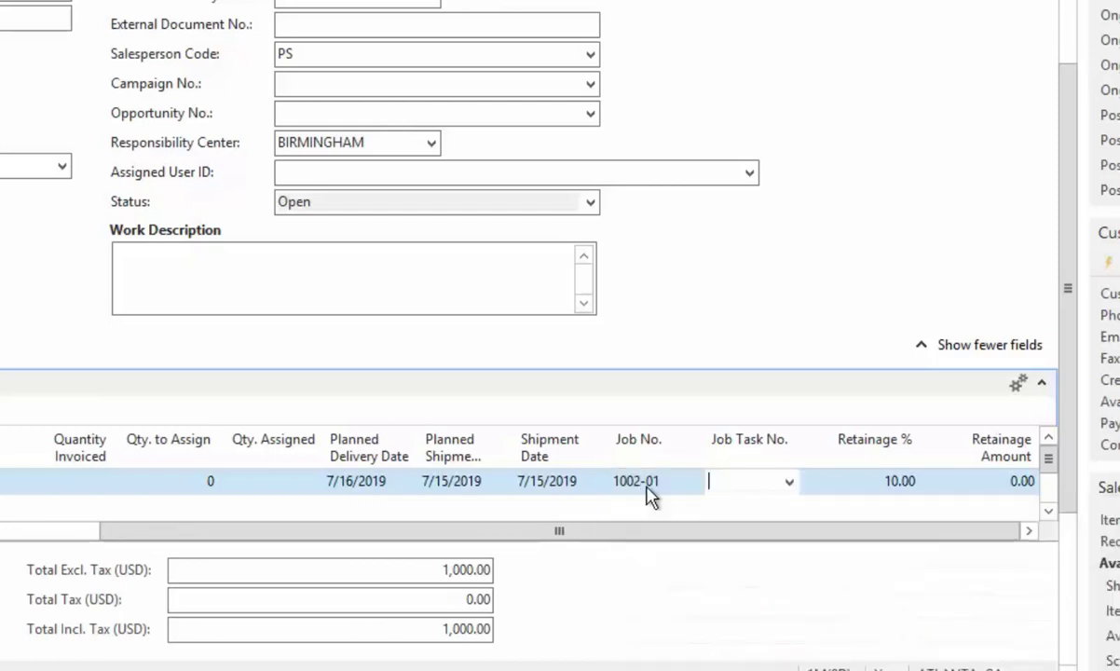
{"action": "left_click", "coordinate": [789, 481]}
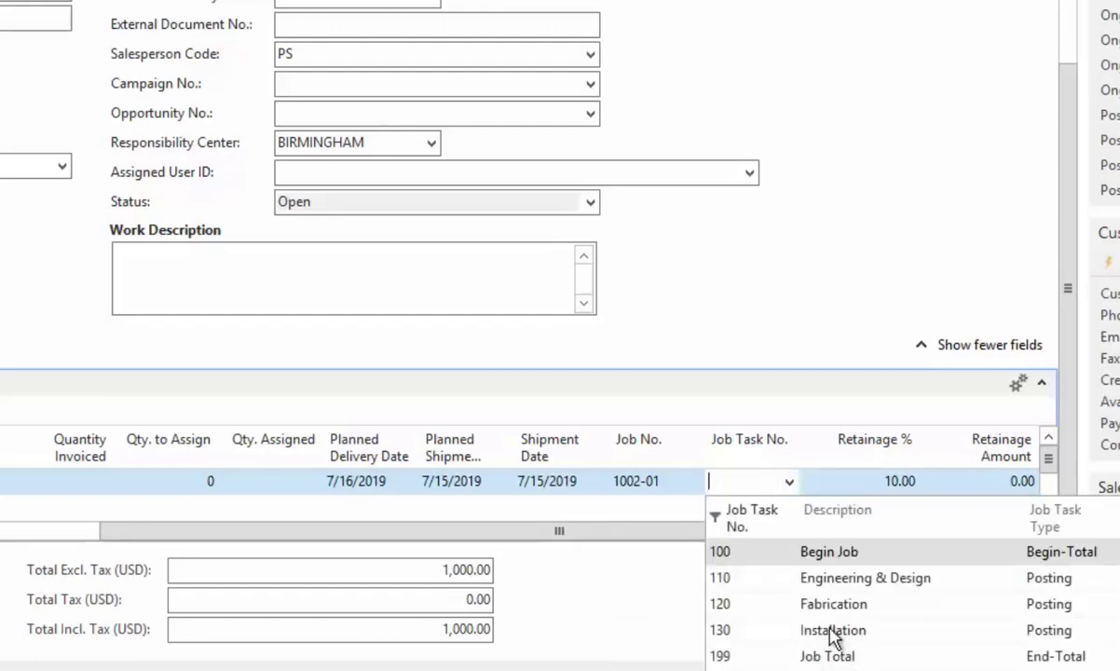
{"action": "left_click", "coordinate": [831, 637]}
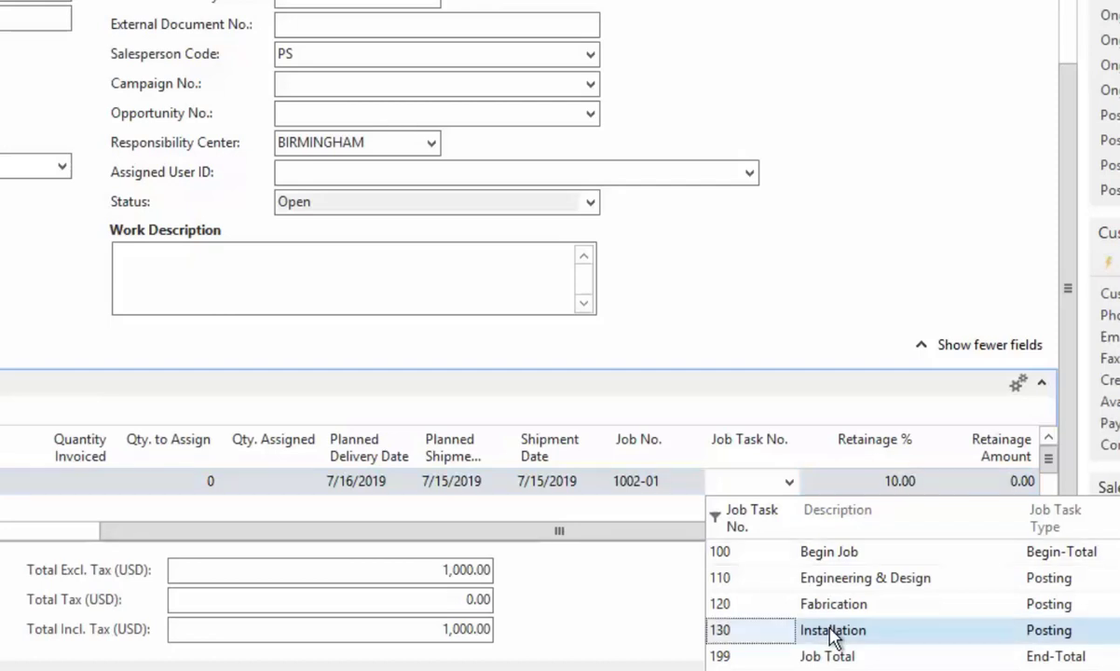
{"action": "left_click", "coordinate": [865, 480]}
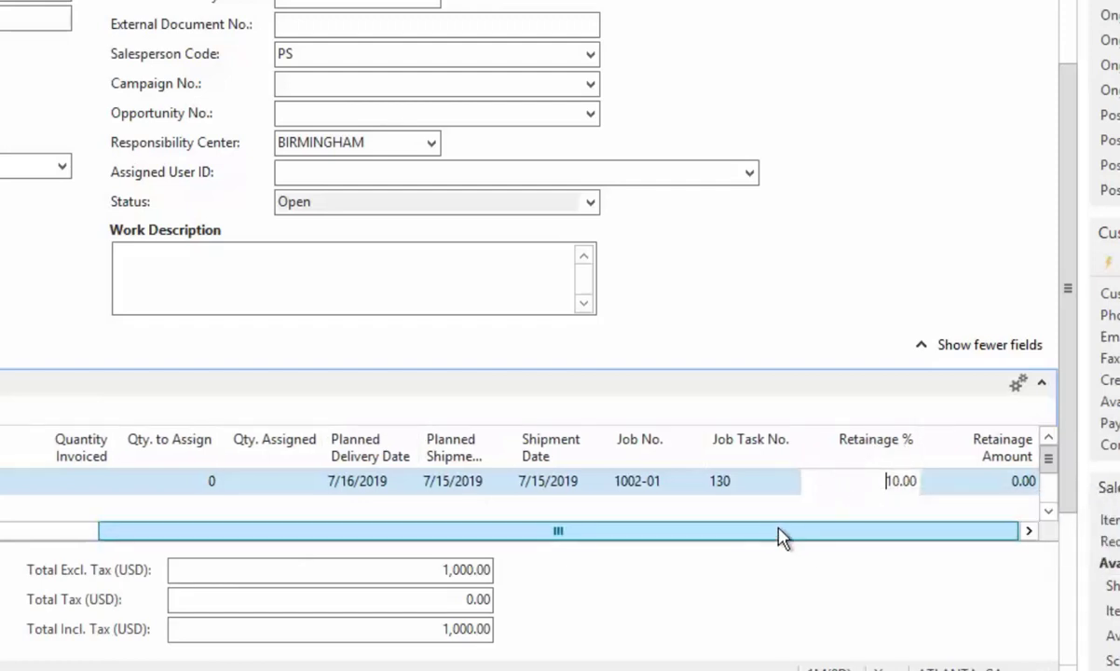
{"action": "left_click_drag", "start_coordinate": [780, 538], "coordinate": [800, 531]}
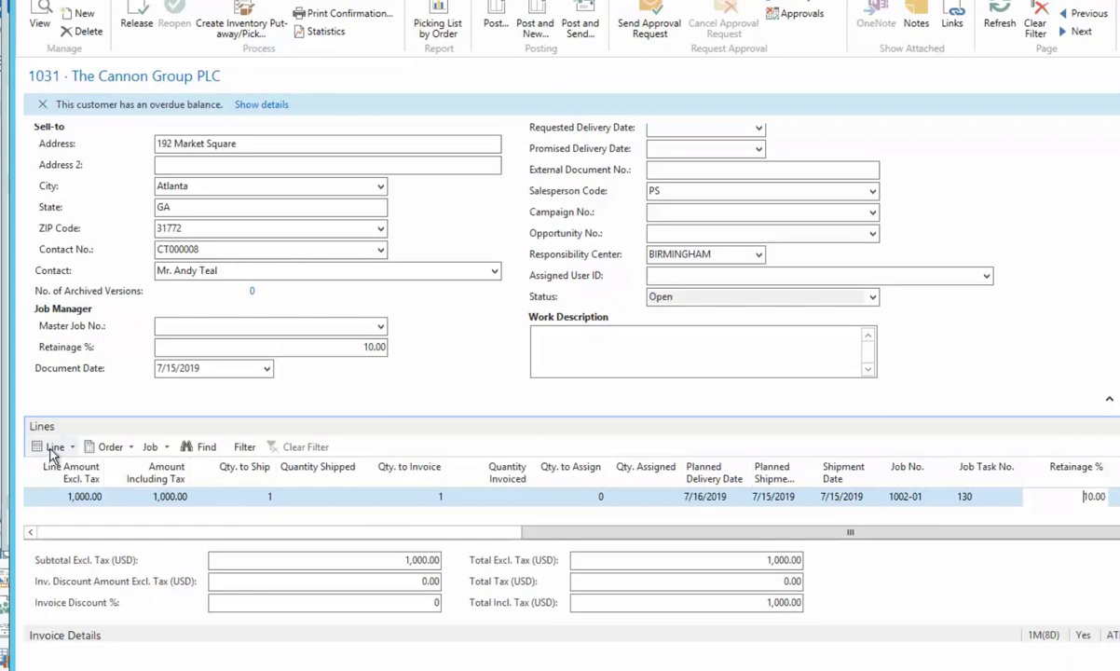
- Run Calculate Retainage and confirm, adding a -100.00 retainage line for task 130
{"action": "left_click", "coordinate": [53, 447]}
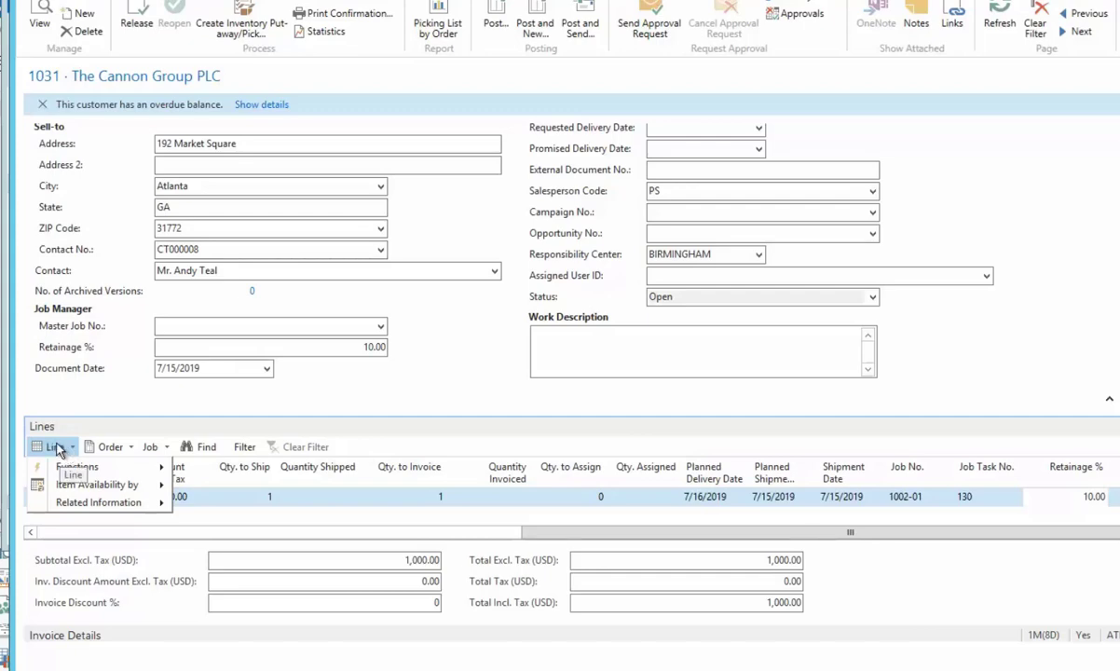
{"action": "mouse_move", "coordinate": [67, 474]}
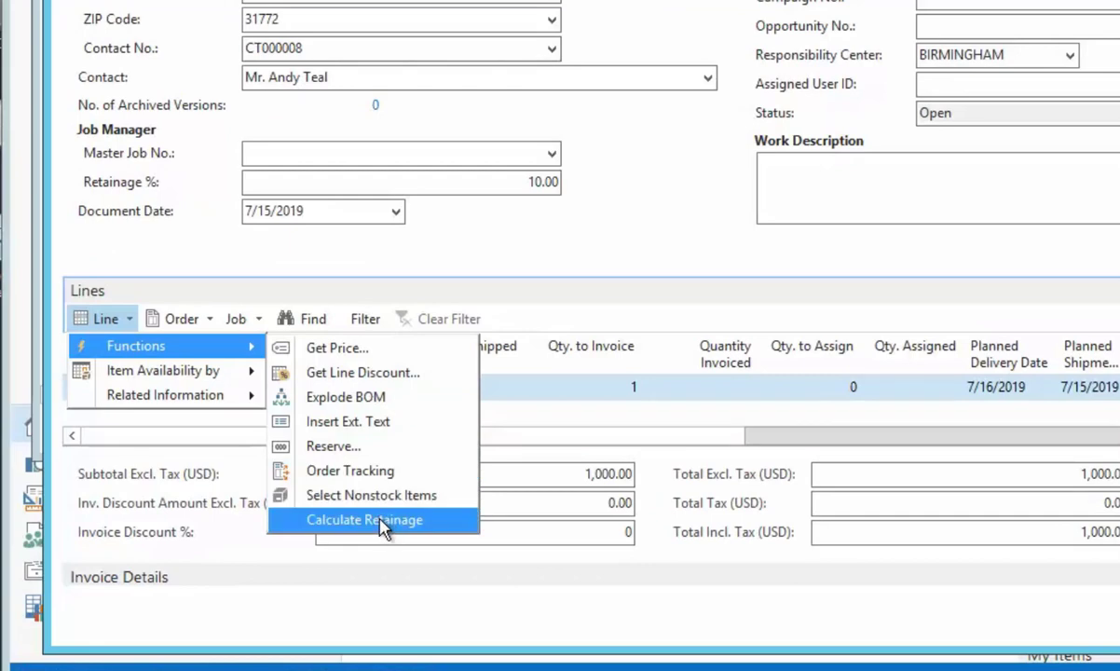
{"action": "left_click", "coordinate": [381, 526]}
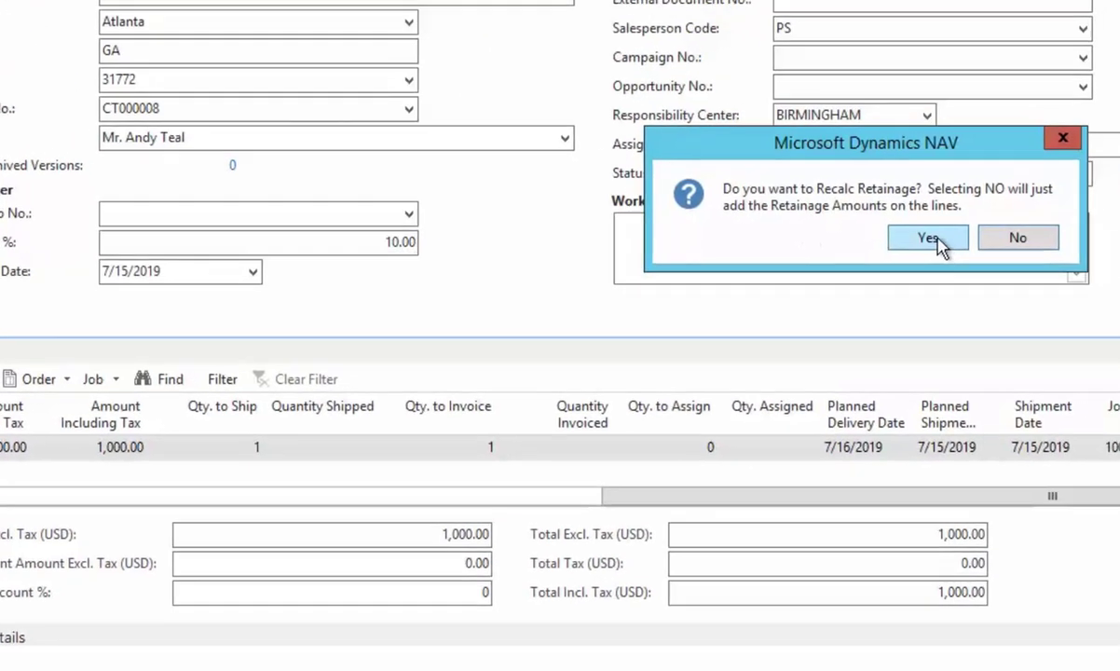
{"action": "left_click", "coordinate": [928, 238]}
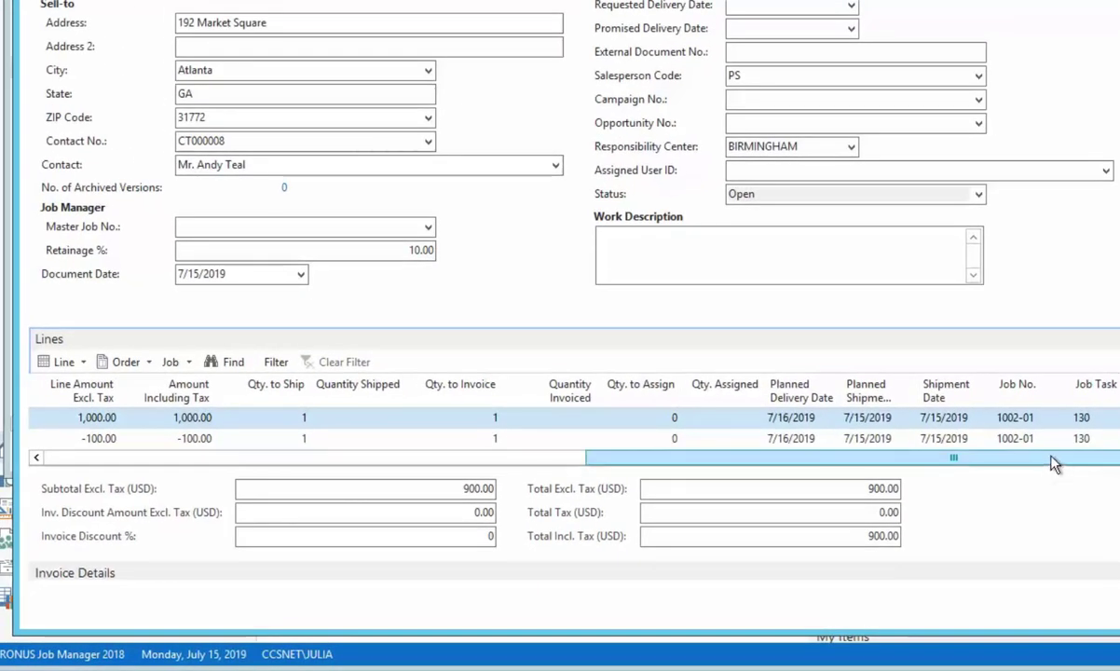
- Review the Retainage % and Retainage Amount columns, then close sales order 1031
{"action": "left_click_drag", "start_coordinate": [1052, 463], "coordinate": [1080, 461]}
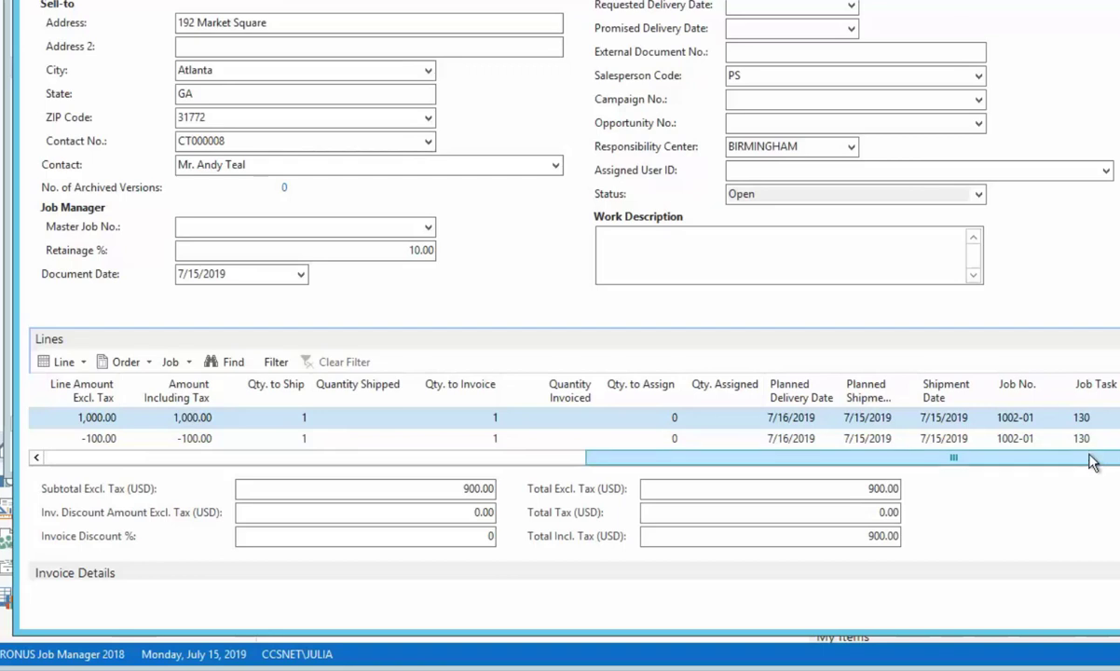
{"action": "left_click_drag", "start_coordinate": [1080, 463], "coordinate": [325, 425]}
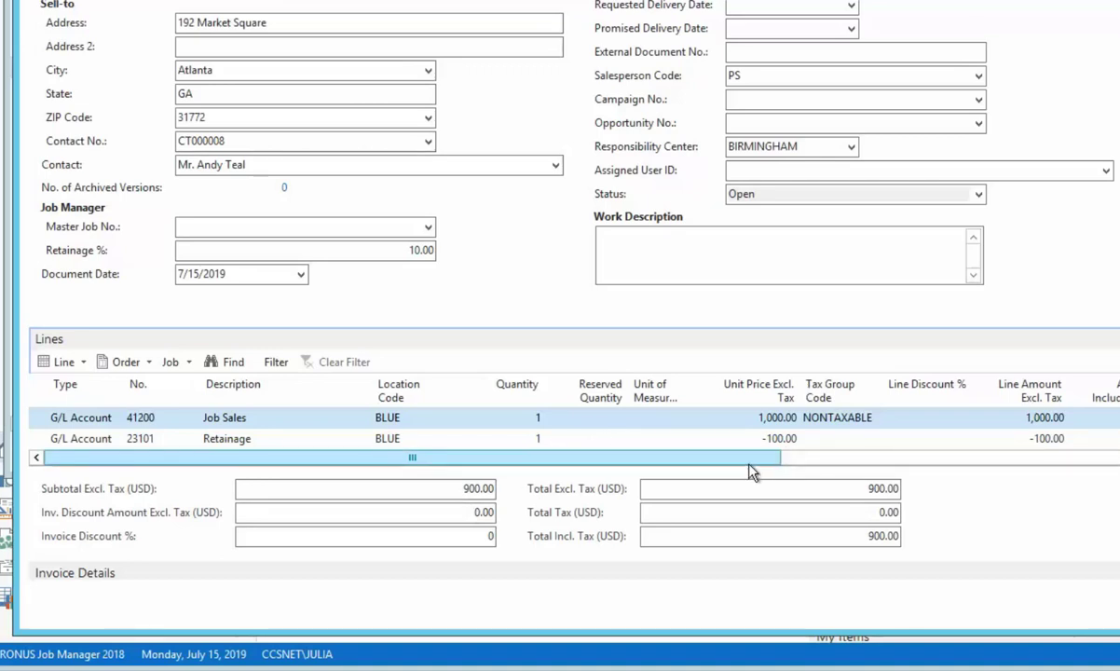
{"action": "left_click_drag", "start_coordinate": [751, 461], "coordinate": [1119, 500]}
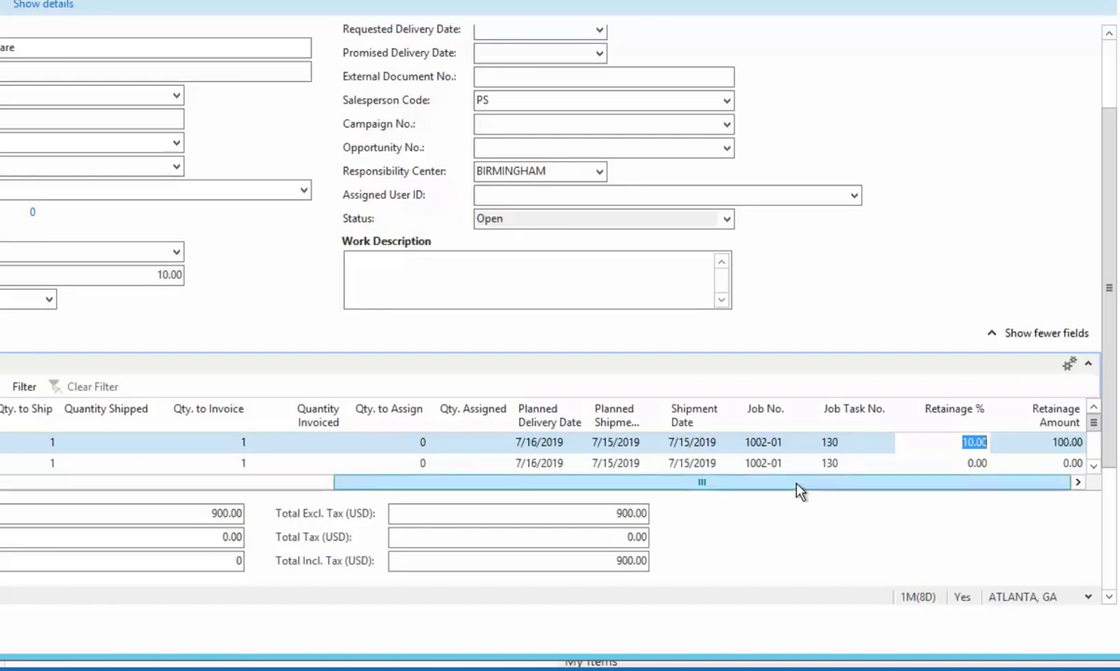
{"action": "left_click_drag", "start_coordinate": [796, 491], "coordinate": [157, 425]}
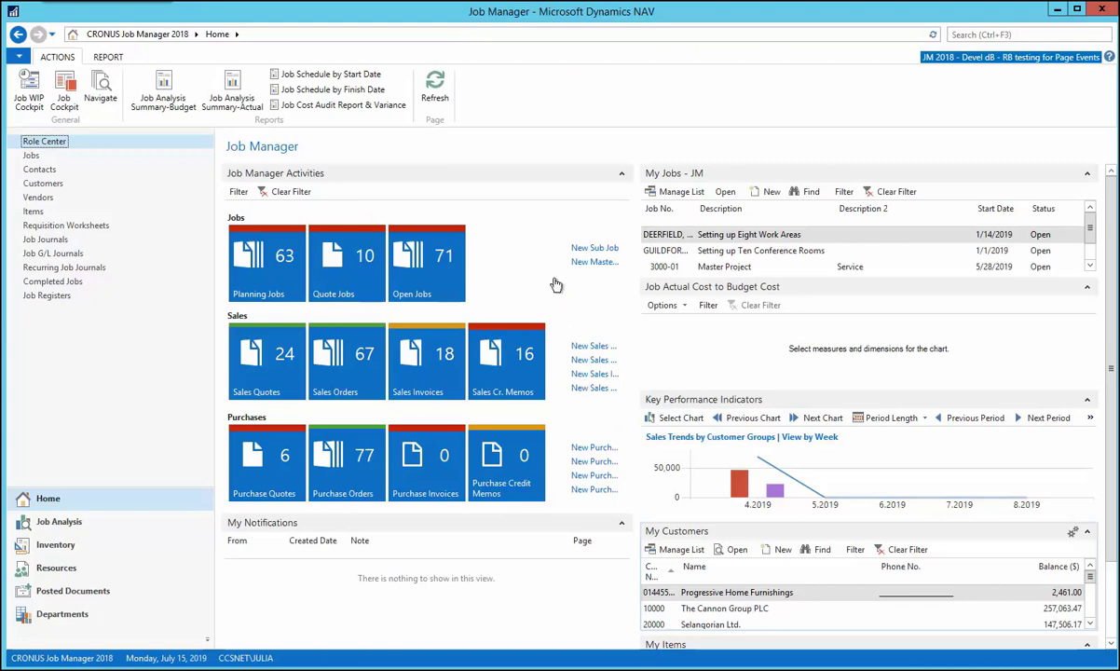
- From Customers, launch the Aged Accts Receivable wRetainage finance report
{"action": "left_click", "coordinate": [44, 183]}
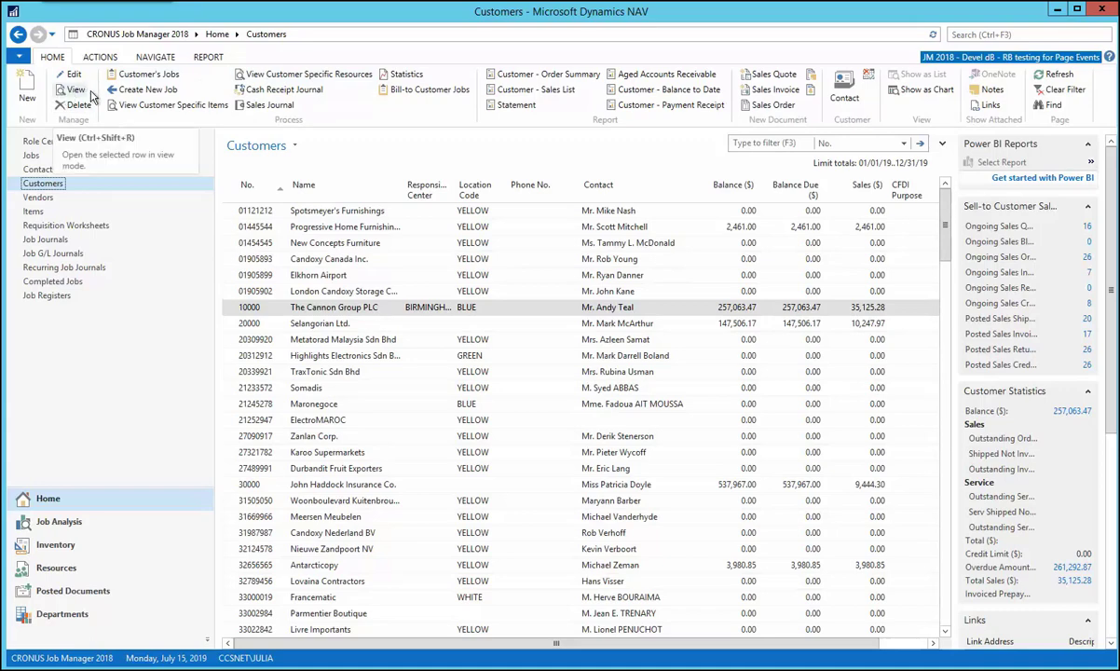
{"action": "left_click", "coordinate": [208, 57]}
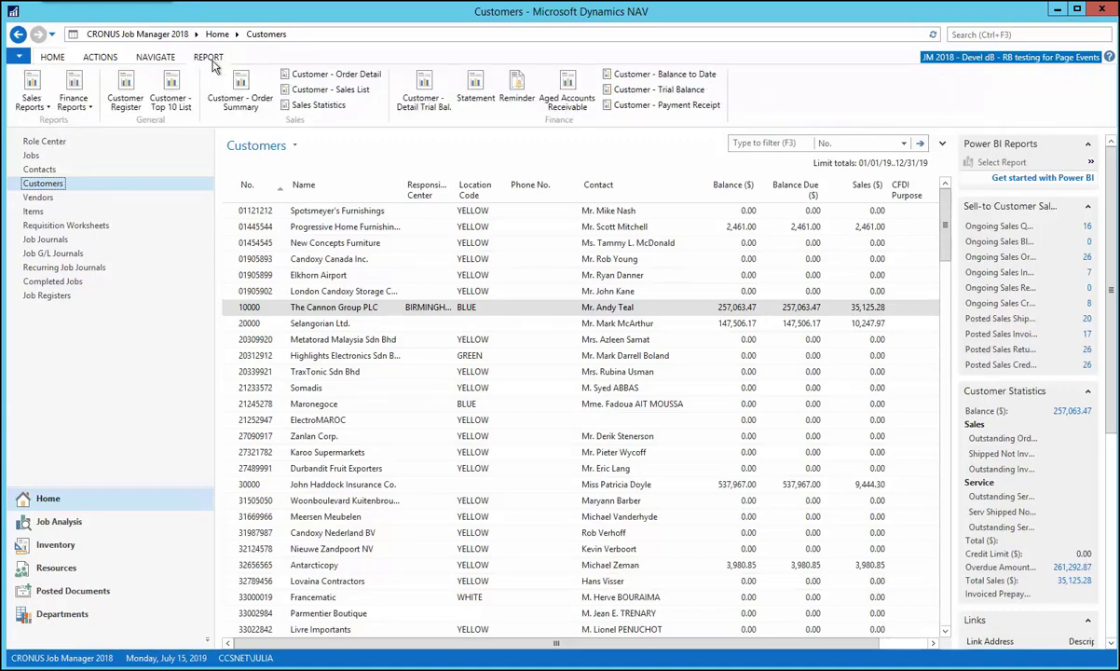
{"action": "left_click", "coordinate": [36, 109]}
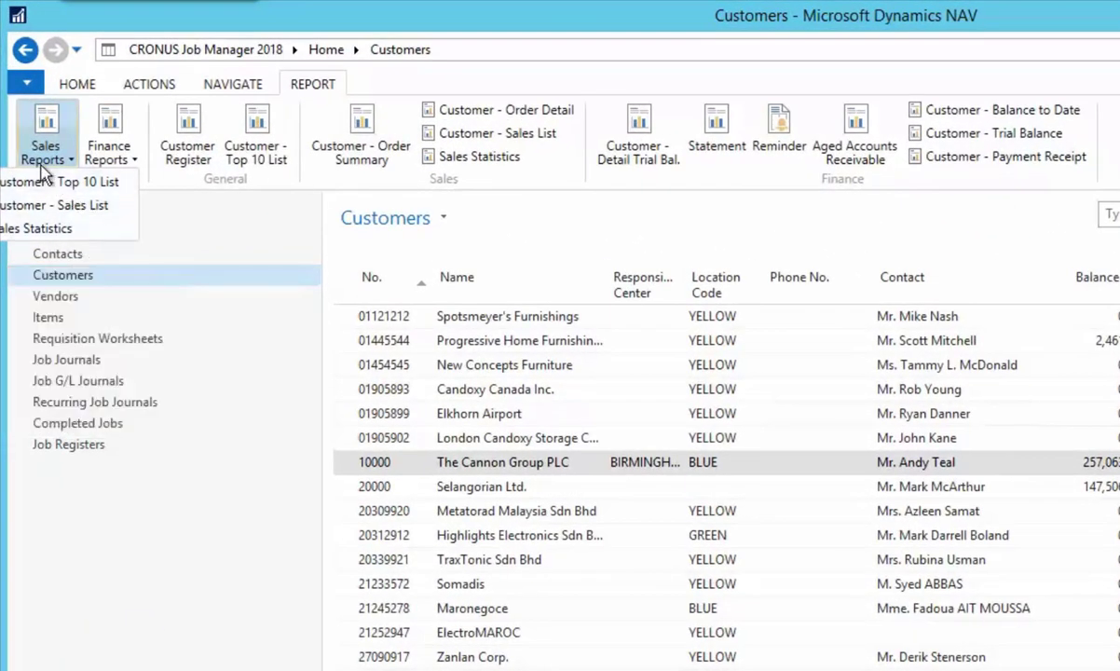
{"action": "left_click", "coordinate": [105, 140]}
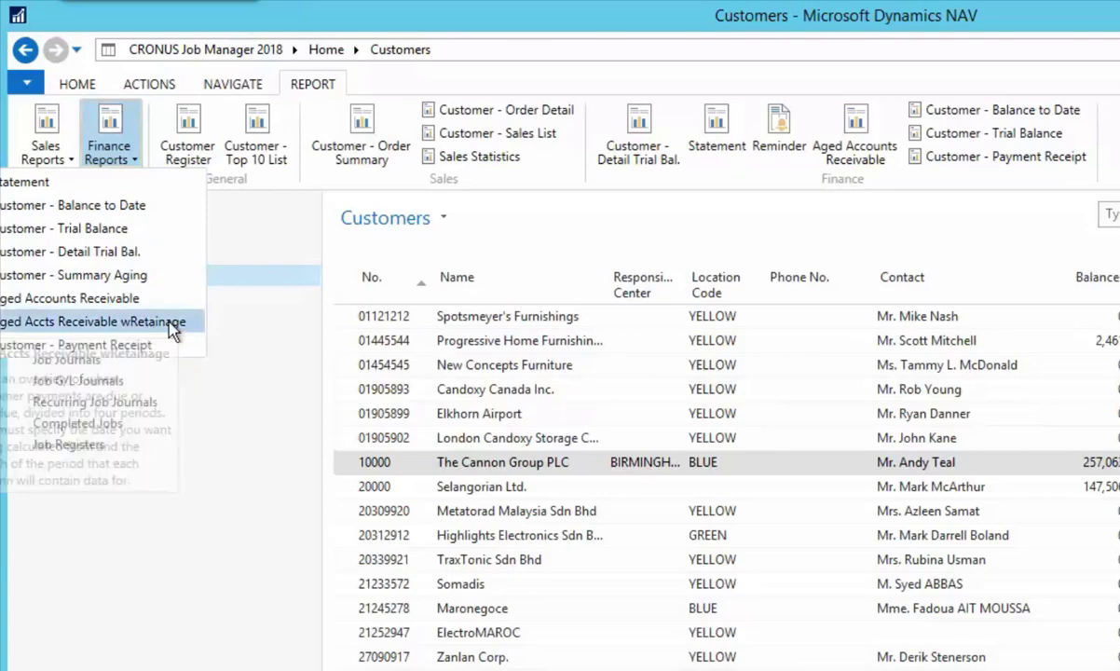
{"action": "left_click", "coordinate": [97, 321]}
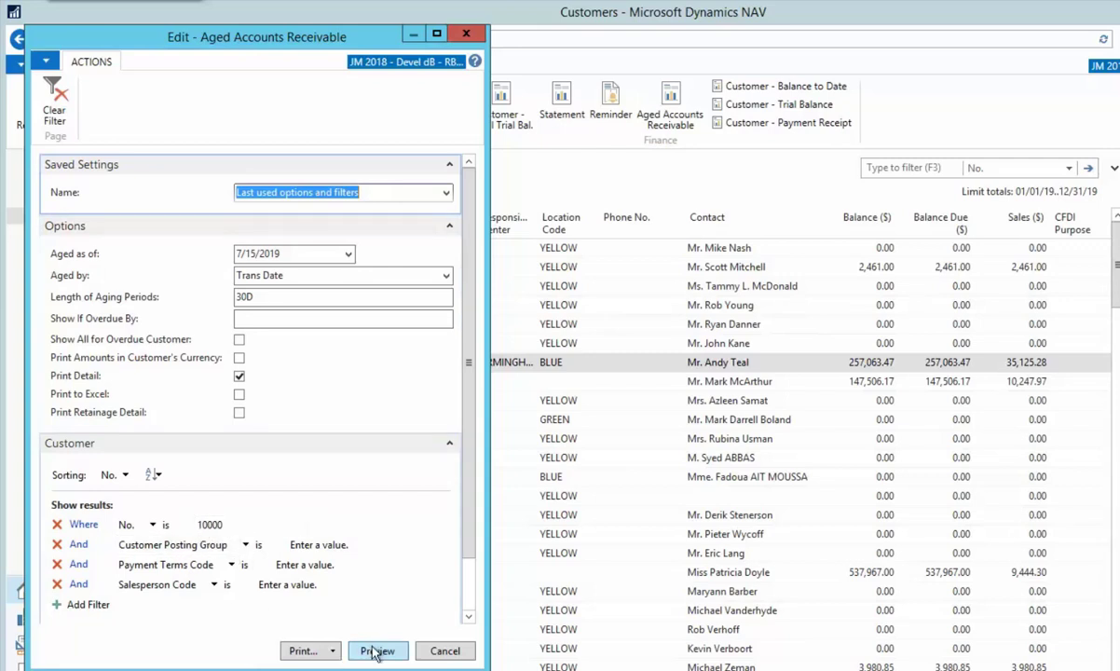
- Age the receivables report as of 8/30/2019 and preview it
{"action": "left_click", "coordinate": [348, 258]}
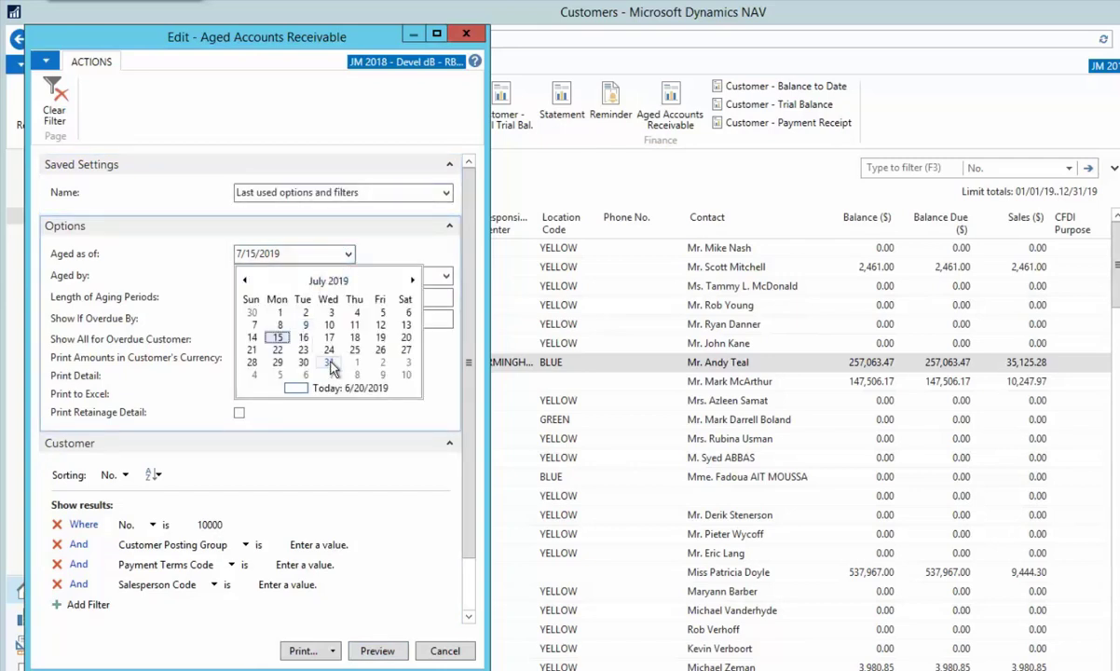
{"action": "left_click", "coordinate": [412, 280]}
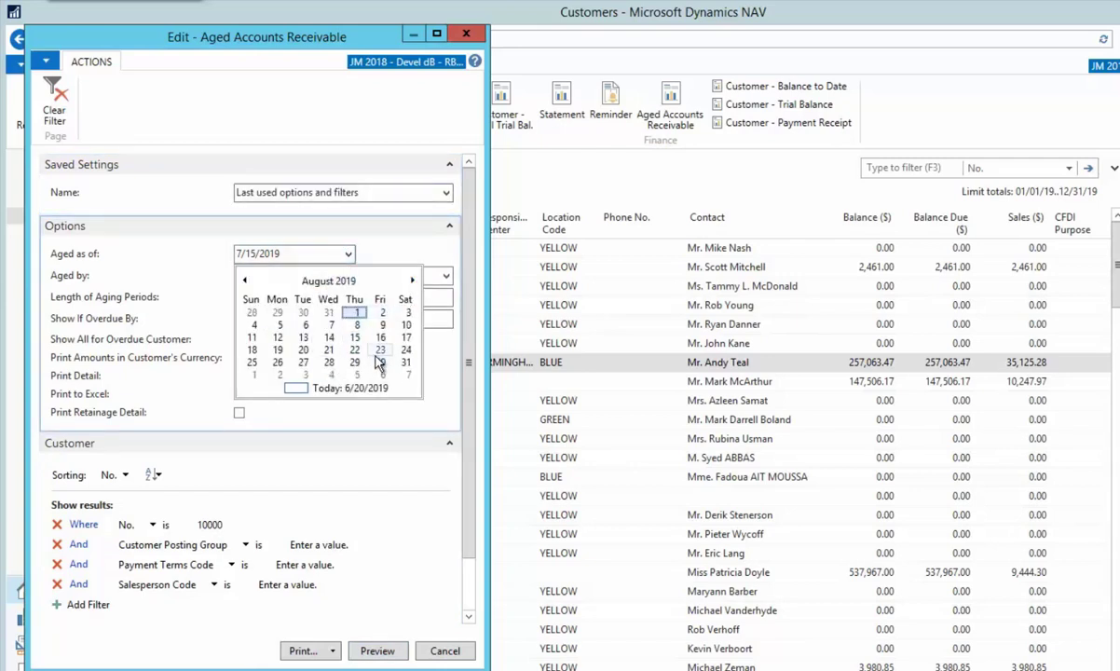
{"action": "left_click", "coordinate": [380, 363]}
{"action": "left_click", "coordinate": [377, 652]}
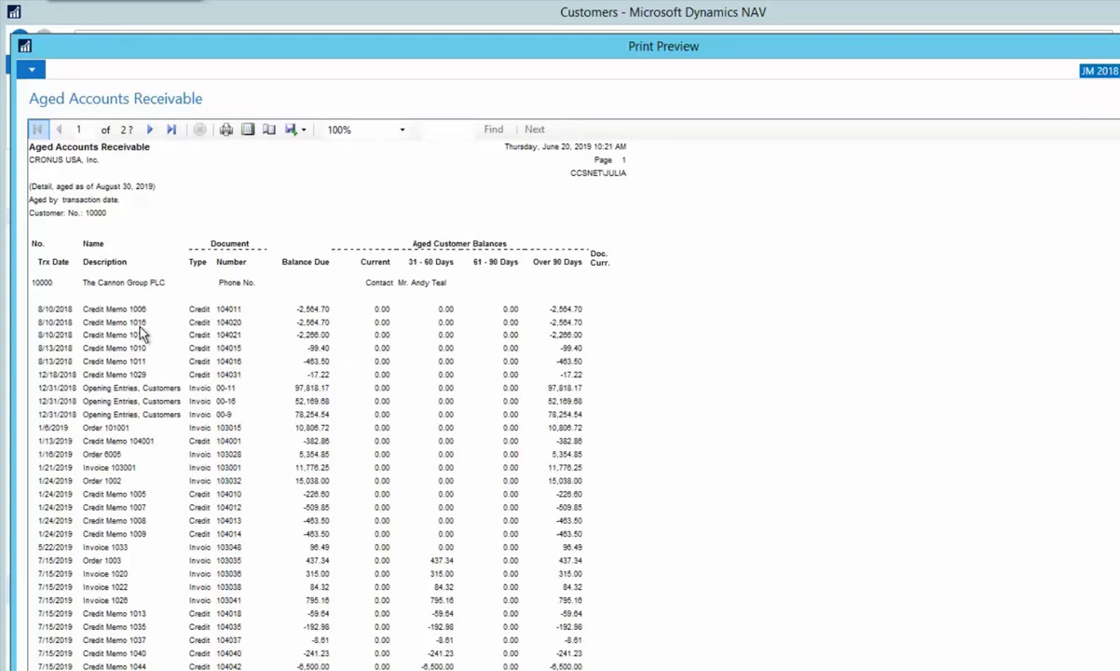
- Scroll the preview to check the 100 retainage balance and job 1002-01 retainage row
{"action": "scroll", "coordinate": [139, 334], "scroll_direction": "down", "scroll_amount": 3}
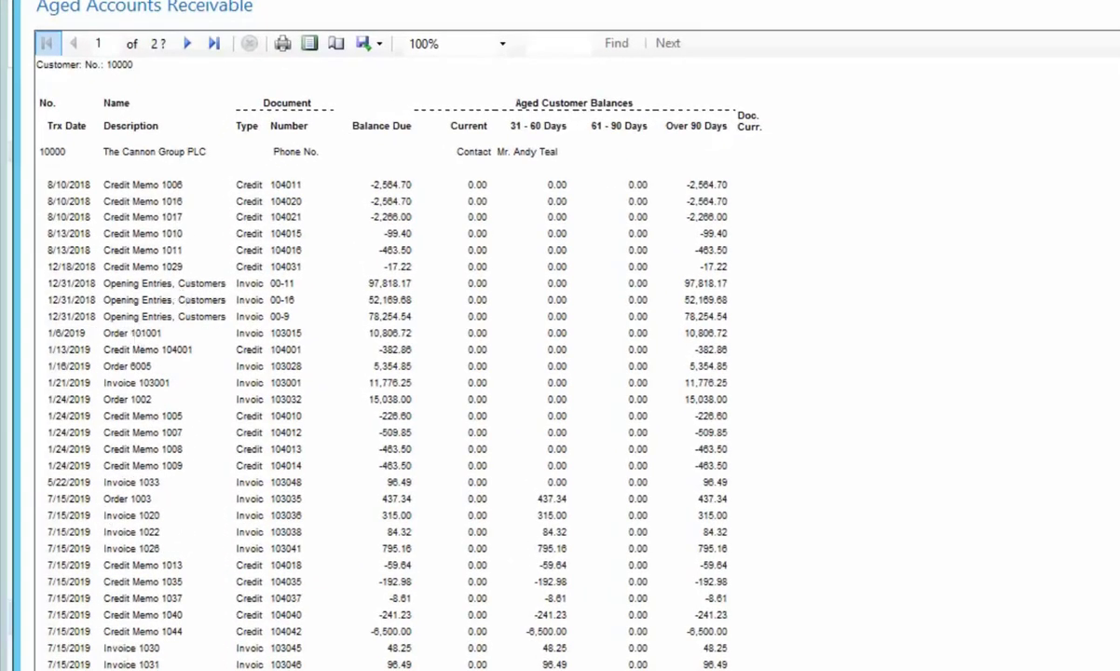
{"action": "scroll", "coordinate": [382, 363], "scroll_direction": "down", "scroll_amount": 3}
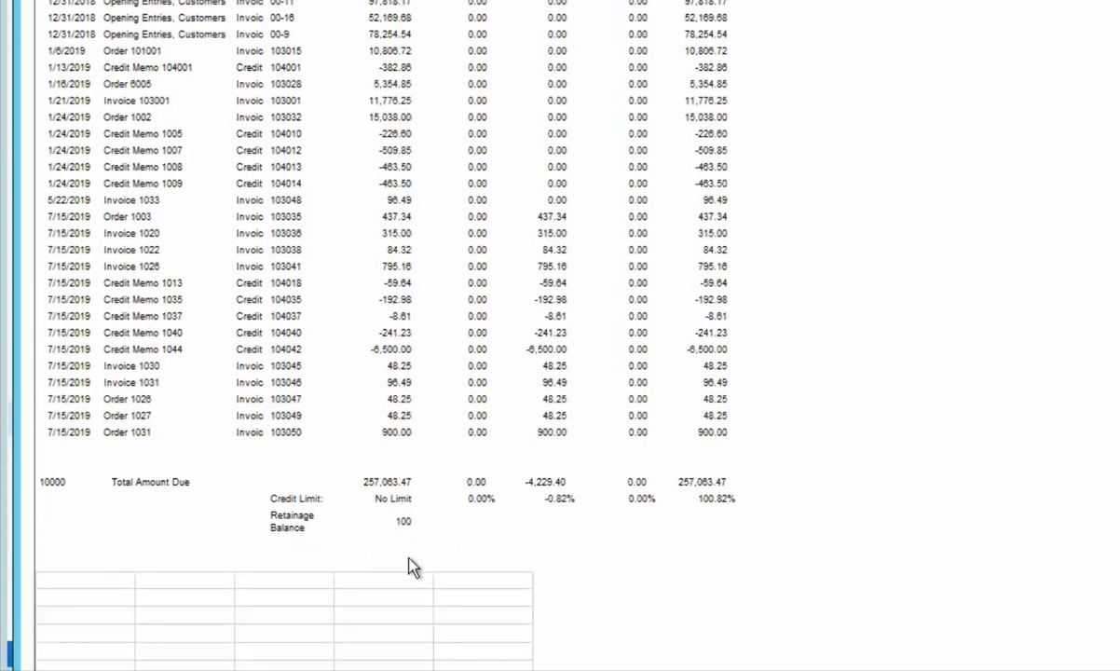
{"action": "scroll", "coordinate": [416, 547], "scroll_direction": "down", "scroll_amount": 3}
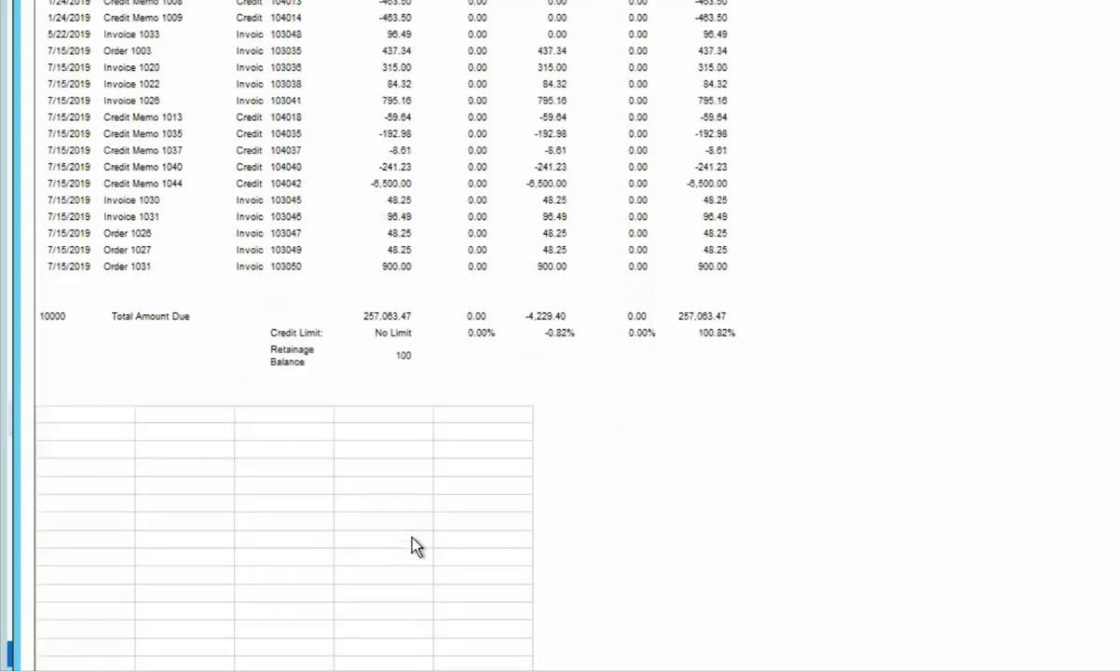
{"action": "scroll", "coordinate": [243, 432], "scroll_direction": "down", "scroll_amount": 9}
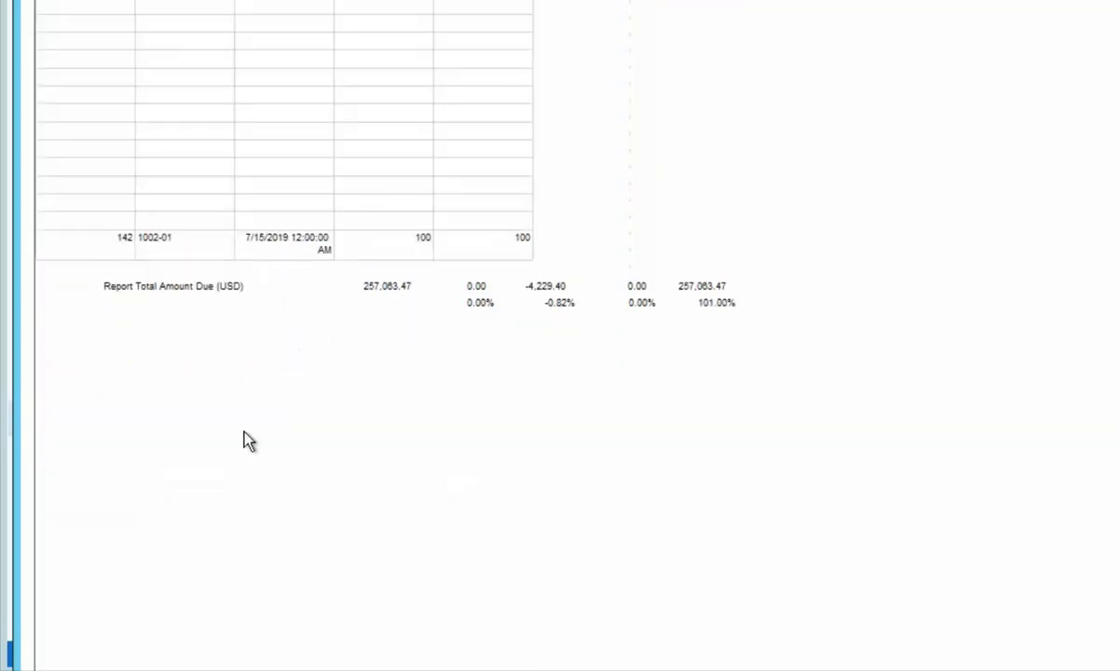
{"action": "scroll", "coordinate": [245, 435], "scroll_direction": "up", "scroll_amount": 10}
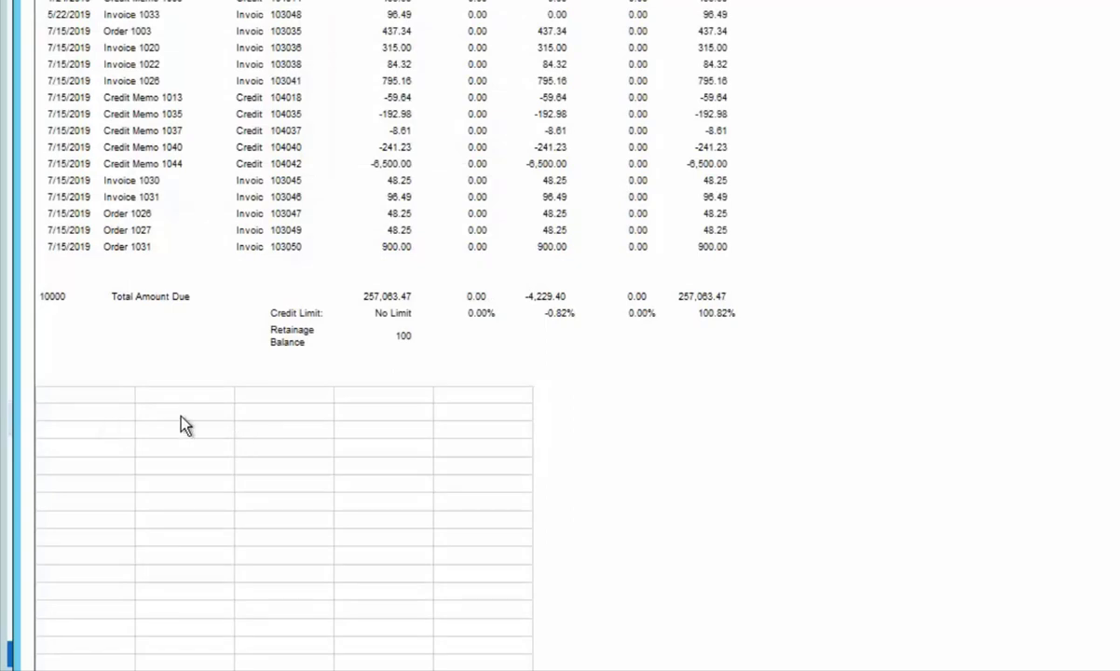
{"action": "scroll", "coordinate": [331, 456], "scroll_direction": "down", "scroll_amount": 10}
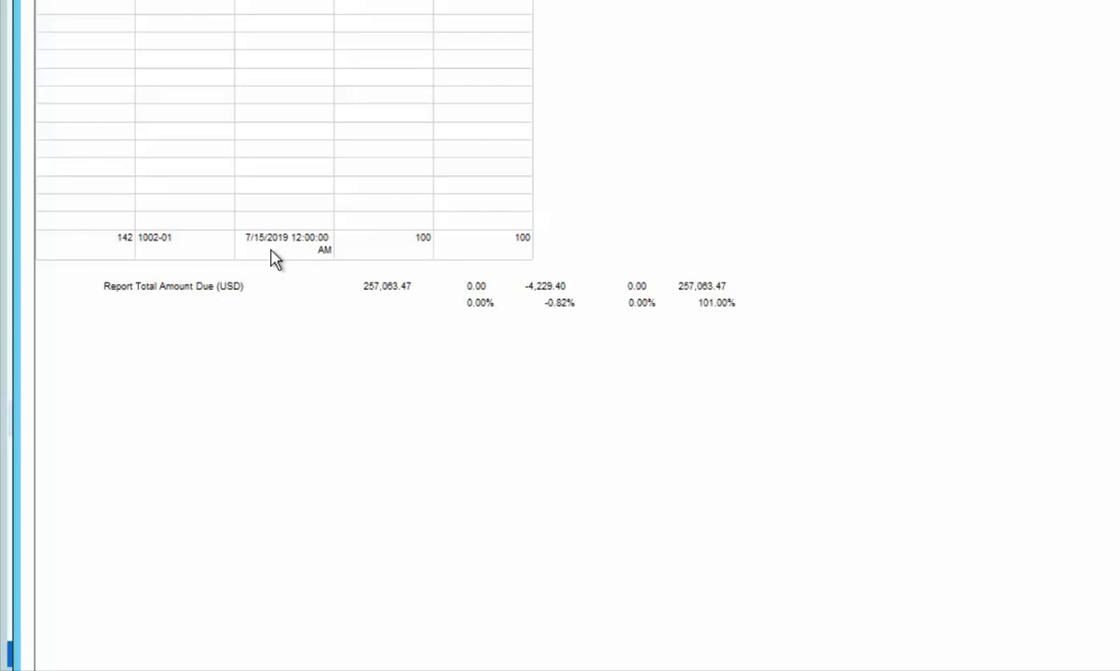
{"action": "scroll", "coordinate": [275, 259], "scroll_direction": "up", "scroll_amount": 10}
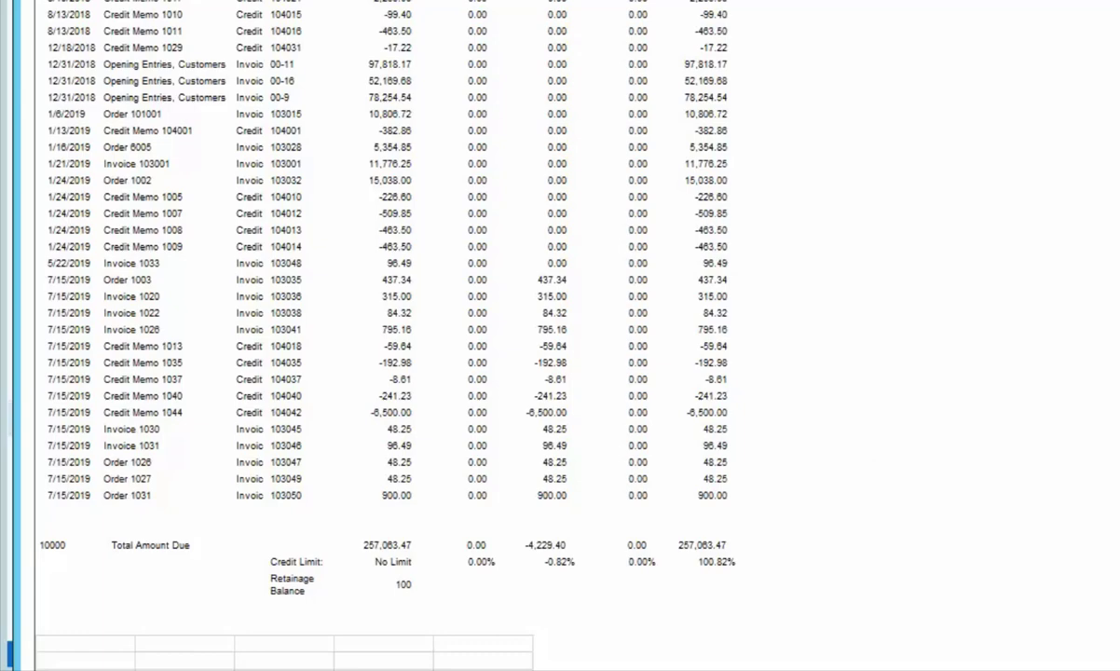
- Open job 1002-01's ledger entries and check the 100.00 entry is flagged retainage and open
{"action": "key", "text": "Escape"}
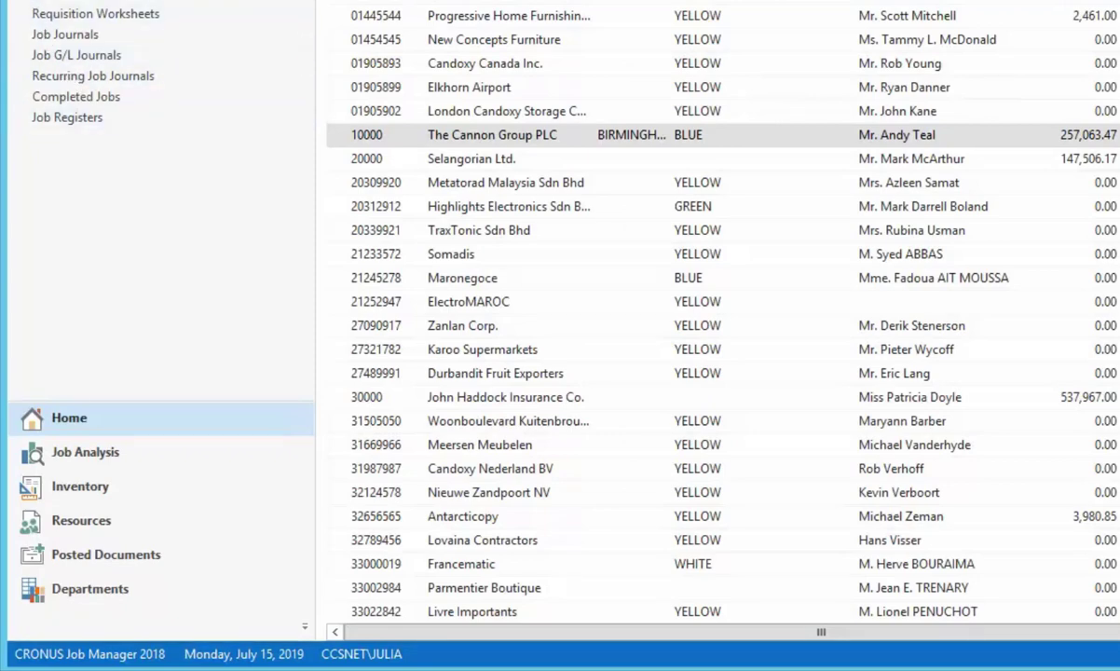
{"action": "left_click", "coordinate": [158, 8]}
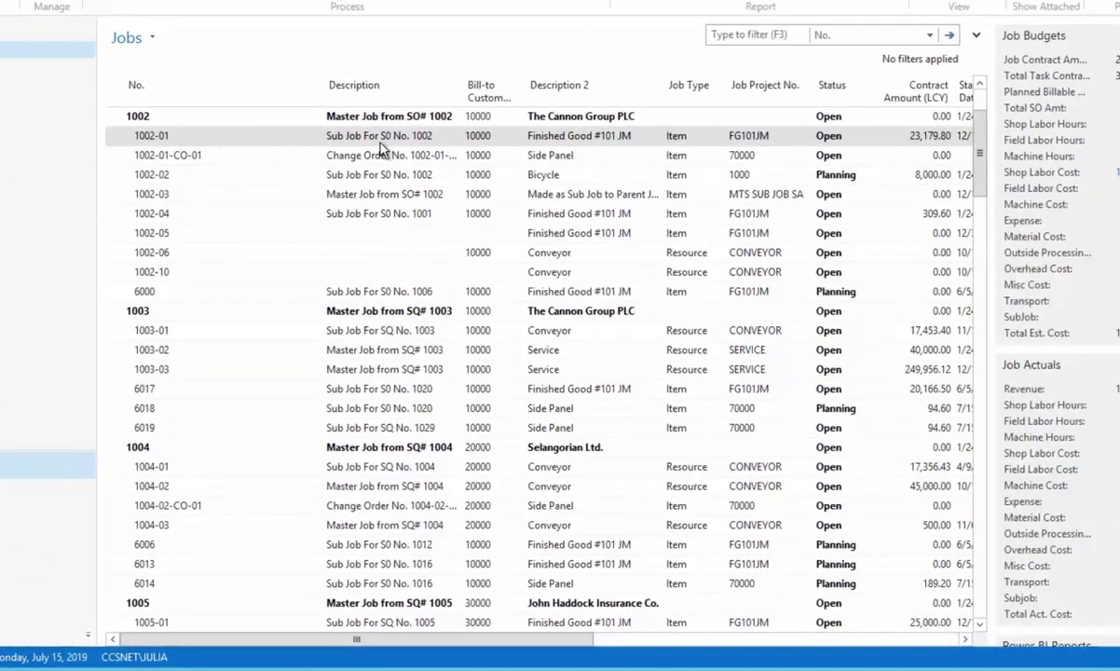
{"action": "key", "text": "ctrl+F7"}
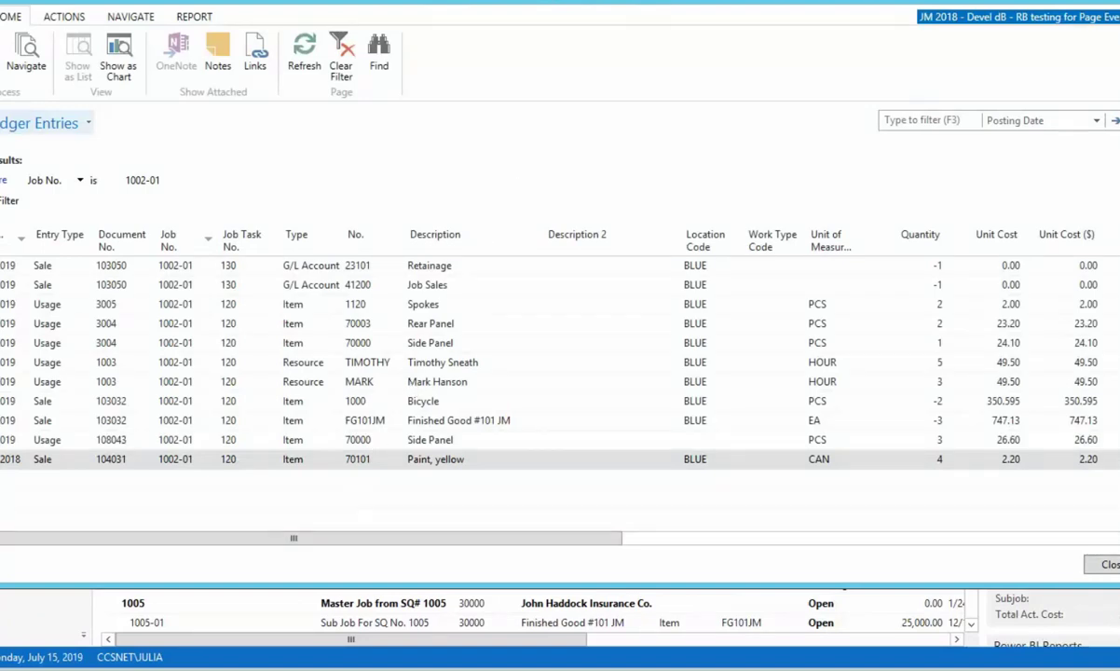
{"action": "left_click_drag", "start_coordinate": [26, 288], "coordinate": [26, 307]}
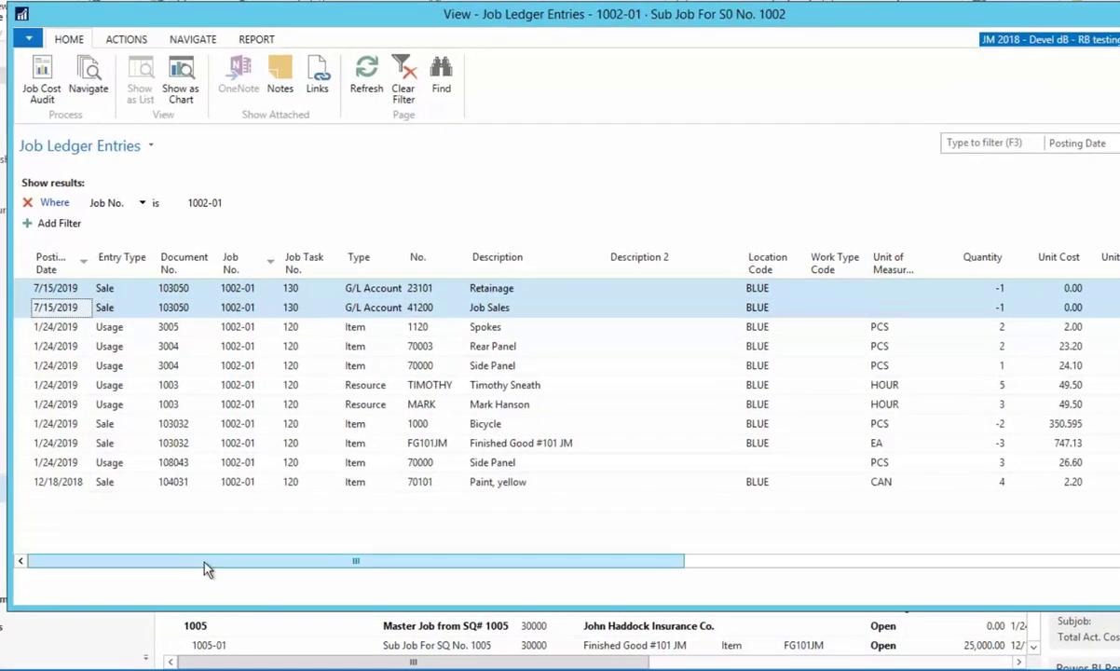
{"action": "left_click_drag", "start_coordinate": [207, 569], "coordinate": [281, 579]}
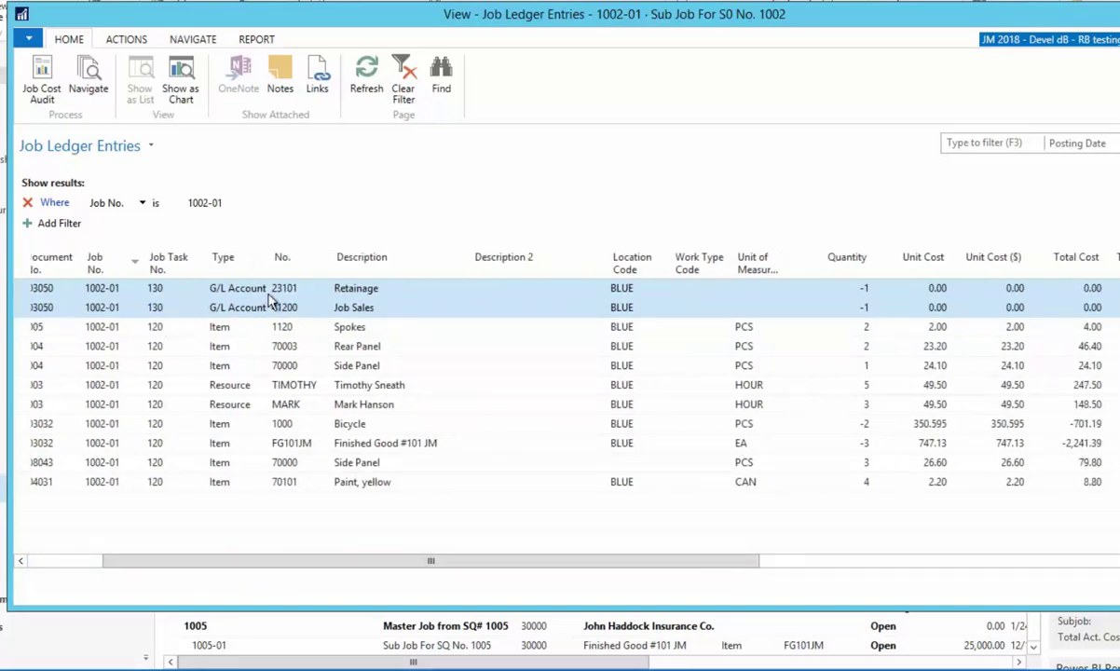
{"action": "left_click_drag", "start_coordinate": [205, 559], "coordinate": [124, 570]}
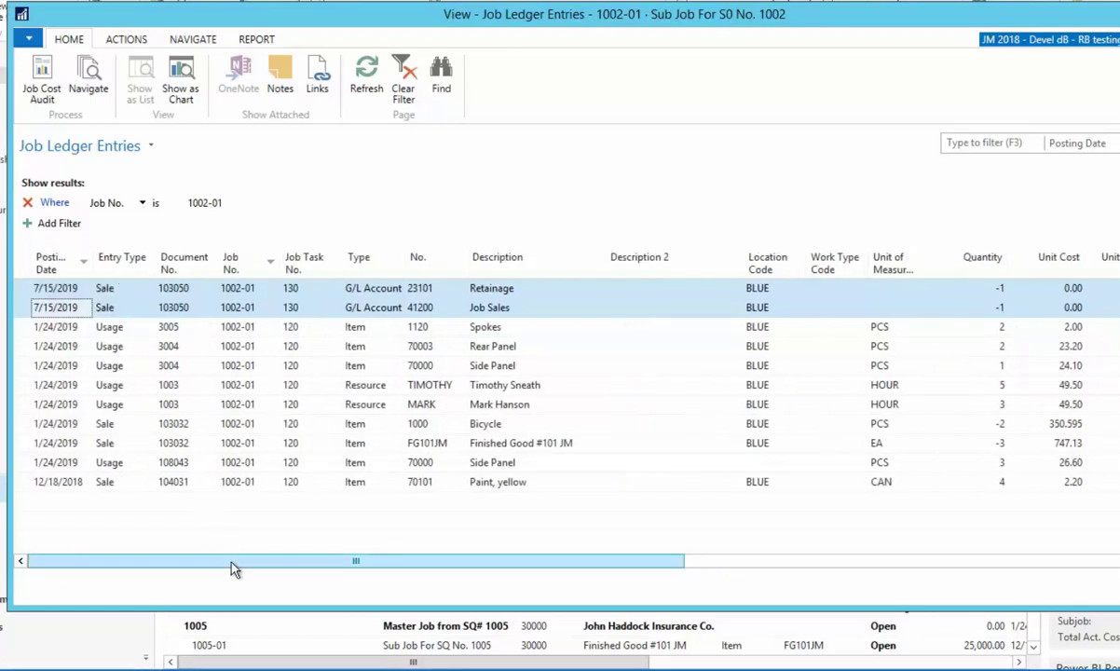
{"action": "left_click_drag", "start_coordinate": [234, 568], "coordinate": [543, 601]}
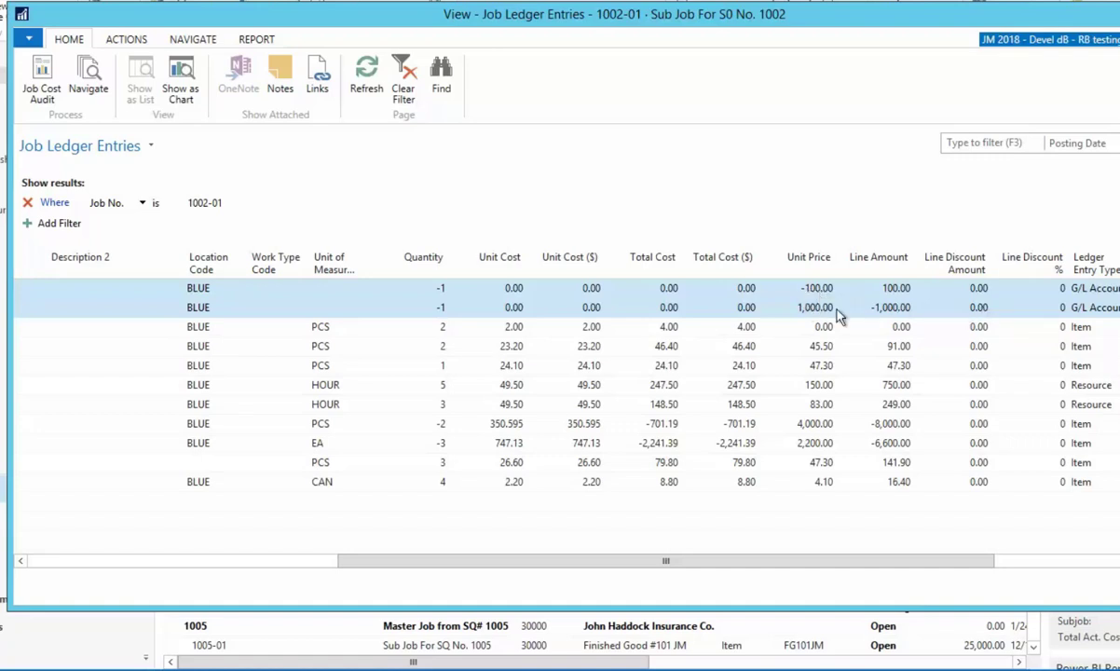
{"action": "left_click_drag", "start_coordinate": [762, 563], "coordinate": [1037, 587]}
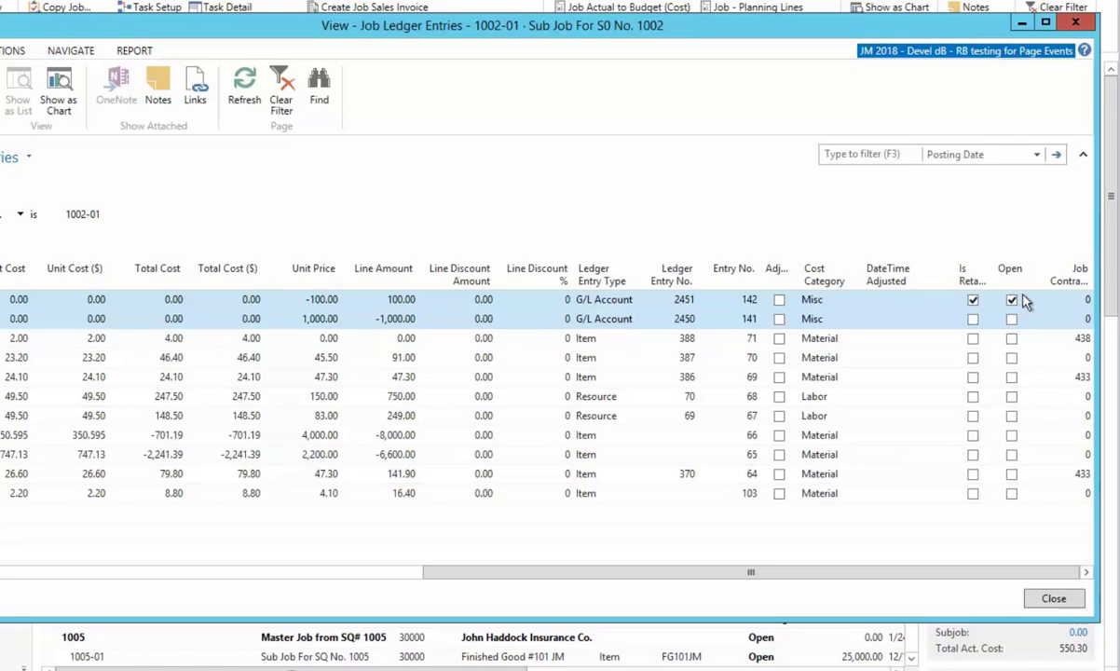
- Create a new sales invoice for customer 10000, The Cannon Group PLC
{"action": "left_click", "coordinate": [1076, 23]}
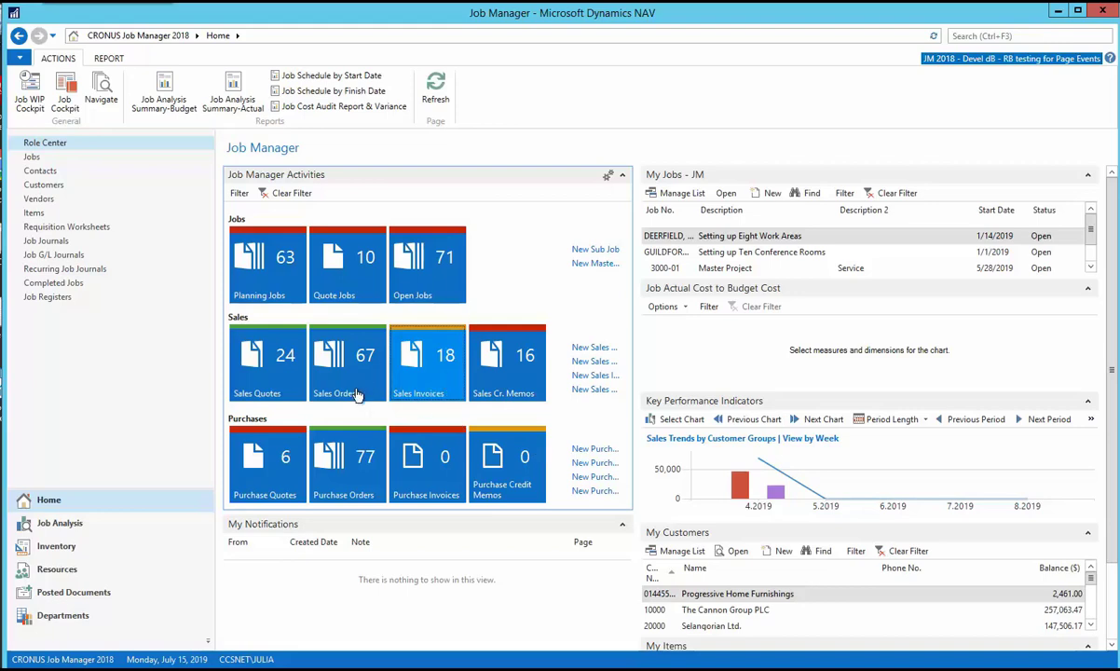
{"action": "left_click", "coordinate": [429, 374]}
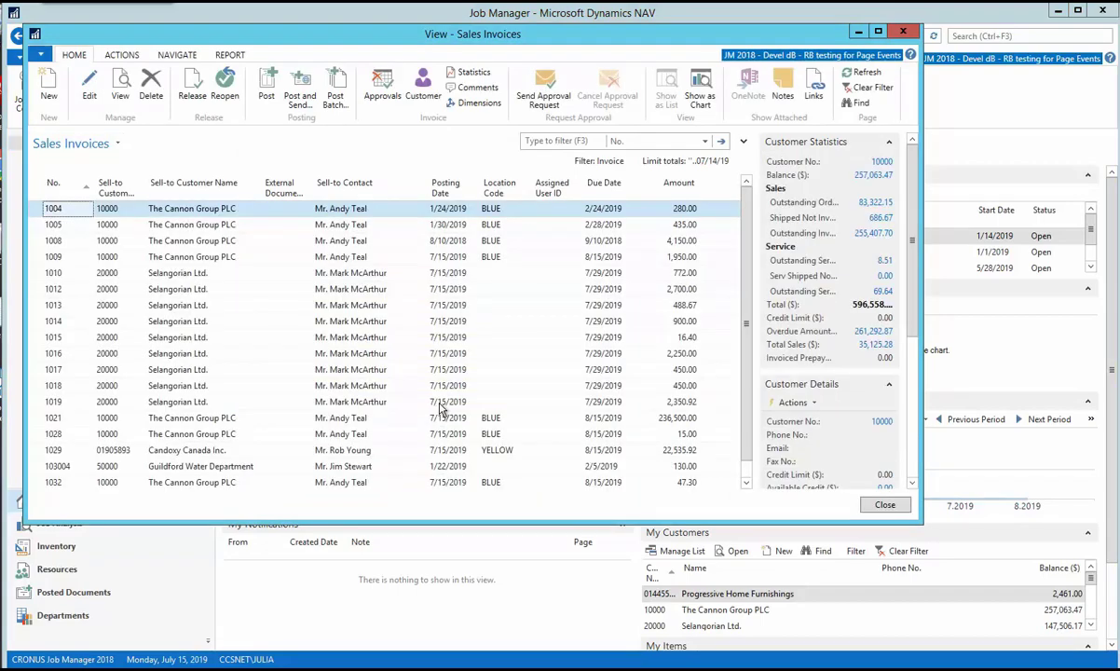
{"action": "left_click", "coordinate": [48, 86]}
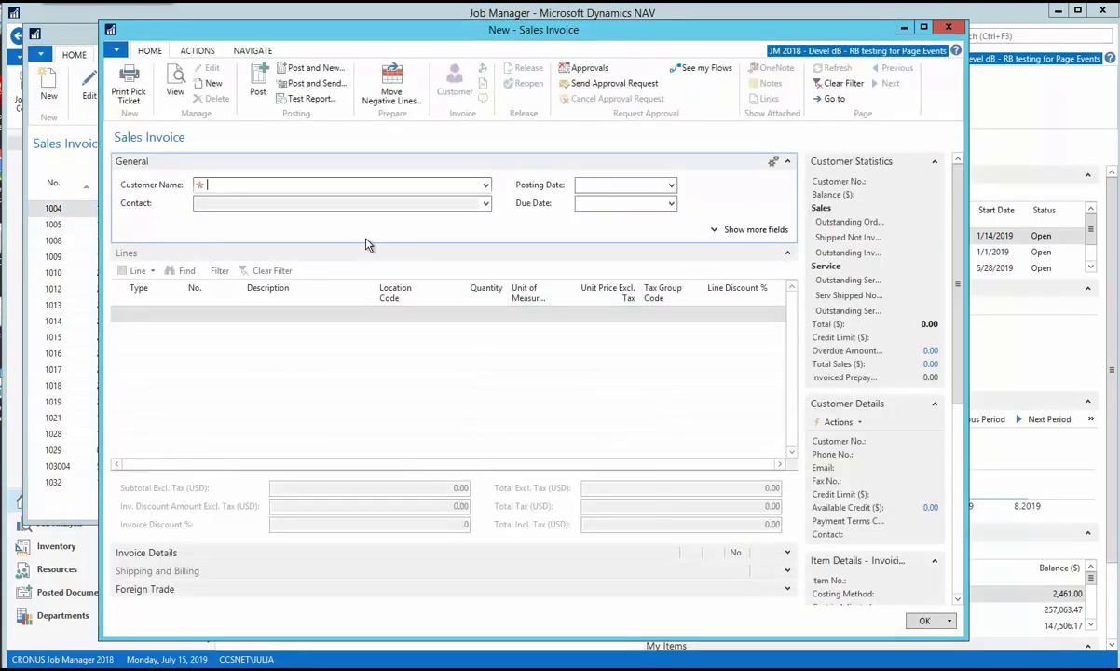
{"action": "type", "text": "1000"}
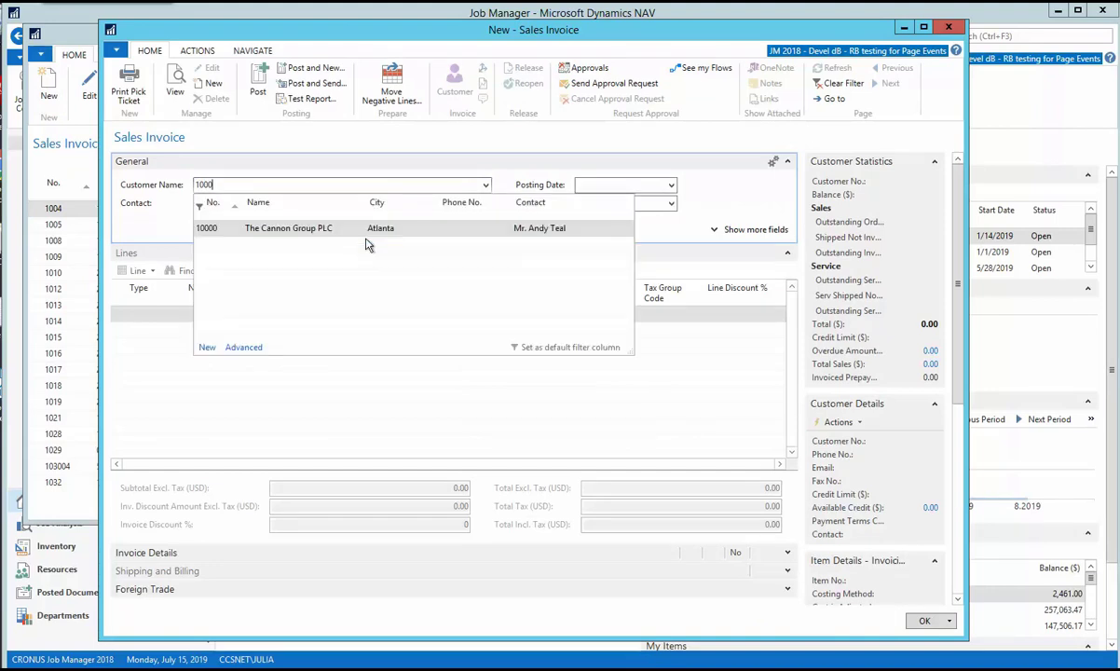
{"action": "key", "text": "Tab"}
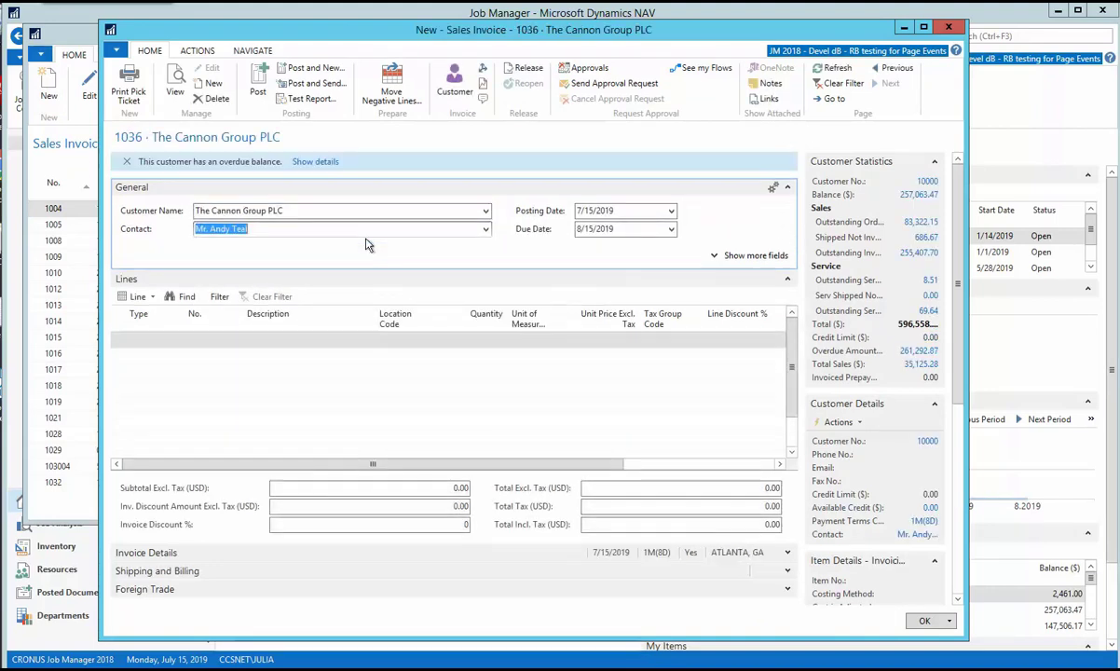
- Get Retainage with no filters to add a G/L 23101 line: quantity -1, price -100.00, location BLUE
{"action": "left_click", "coordinate": [145, 345]}
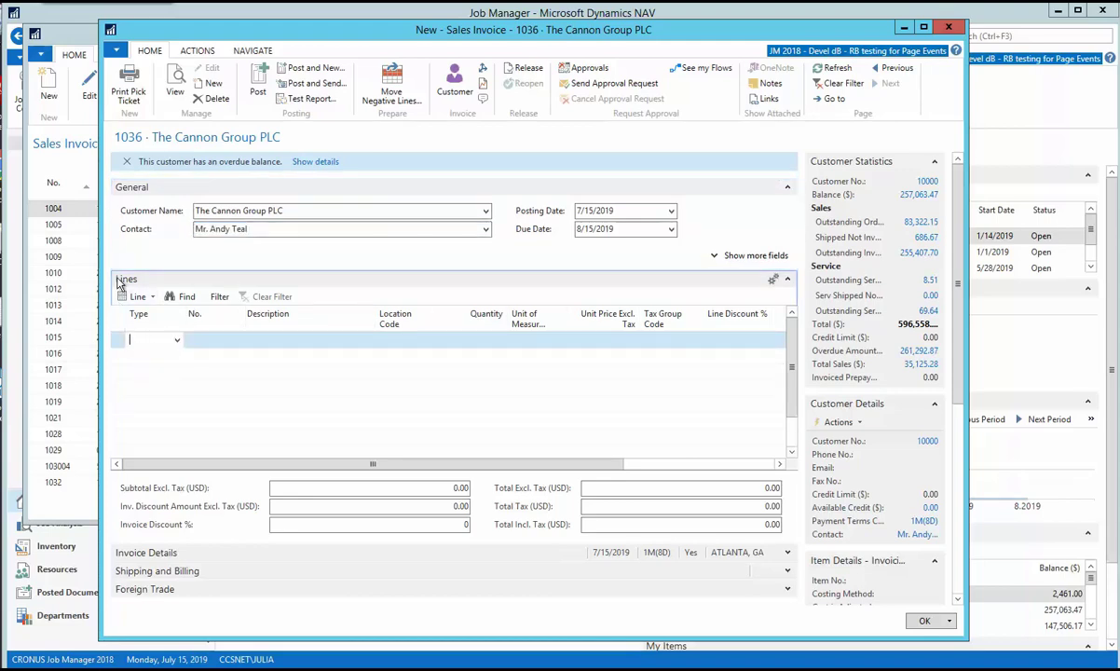
{"action": "left_click", "coordinate": [138, 298]}
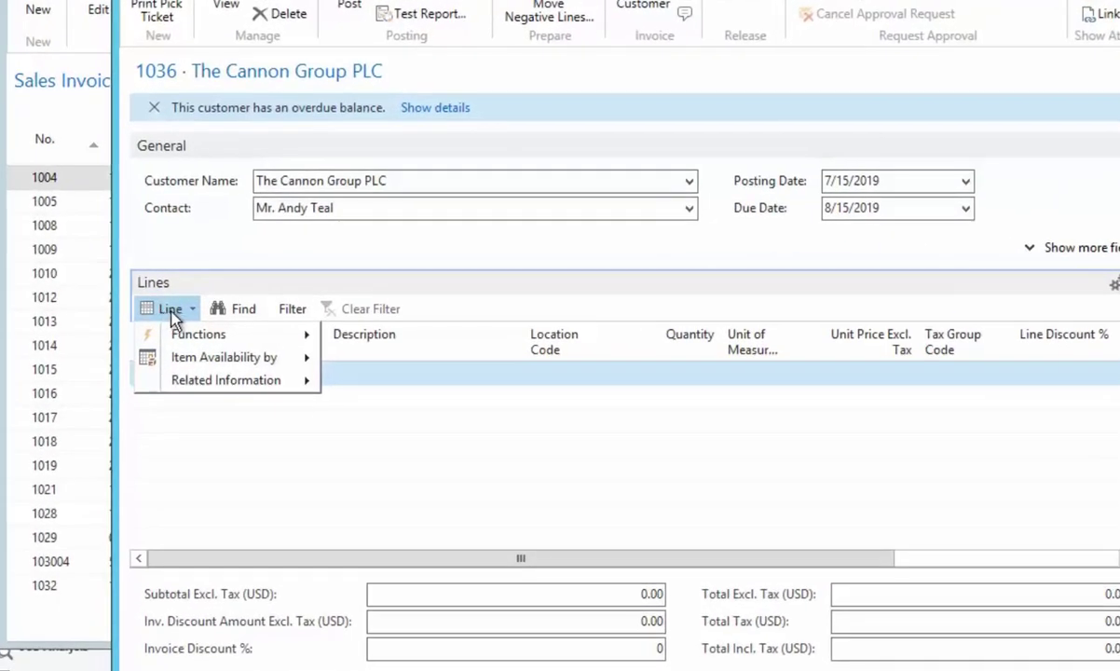
{"action": "mouse_move", "coordinate": [200, 336]}
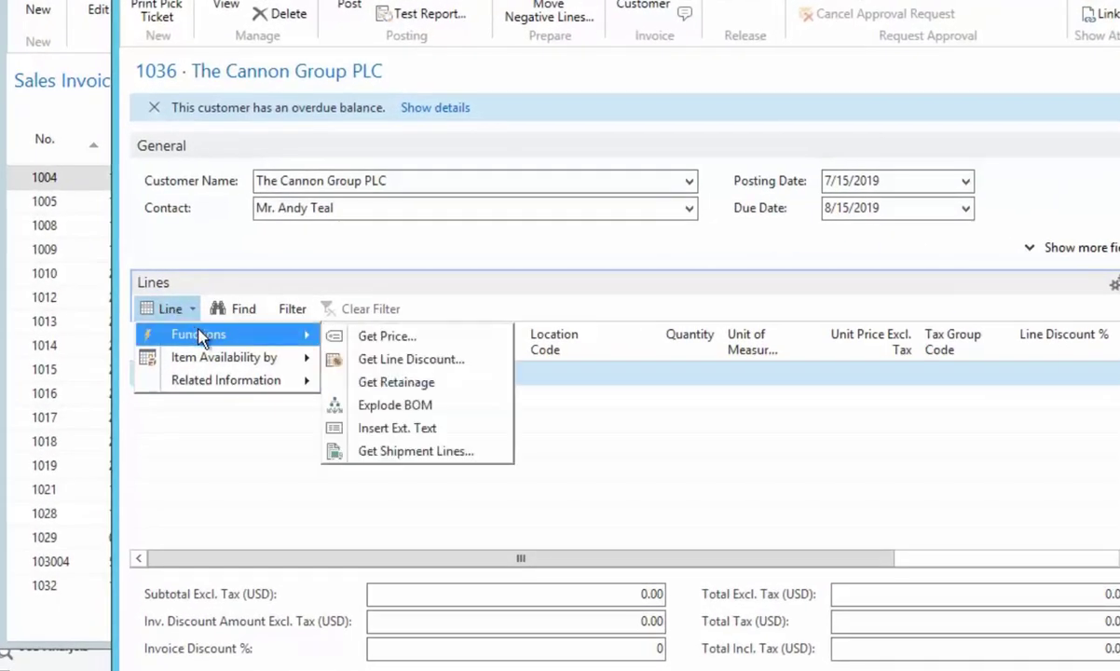
{"action": "left_click", "coordinate": [436, 384]}
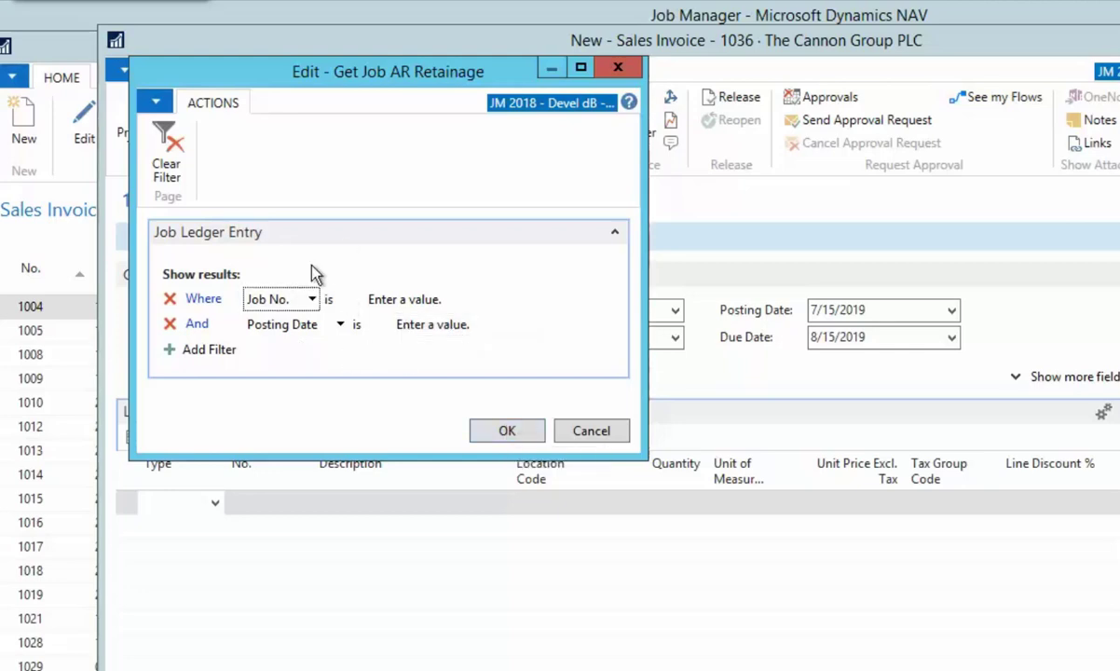
{"action": "left_click", "coordinate": [503, 430]}
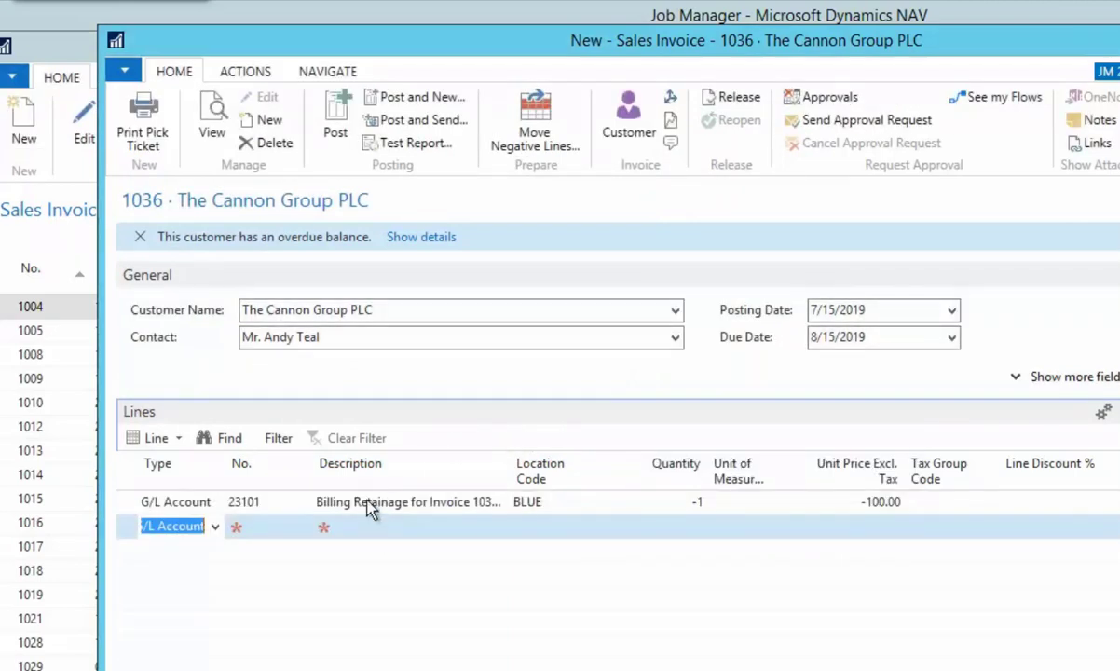
- Widen the Description column so 'Billing Retainage for Invoice 103050' shows in full
{"action": "left_click", "coordinate": [367, 502]}
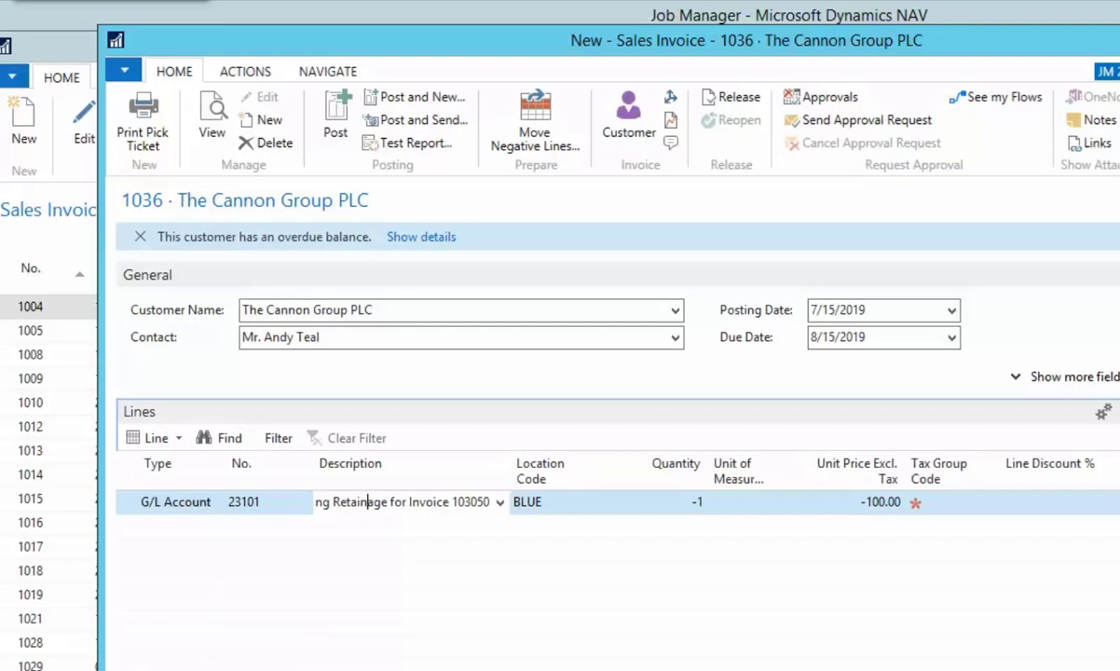
{"action": "key", "text": "Tab"}
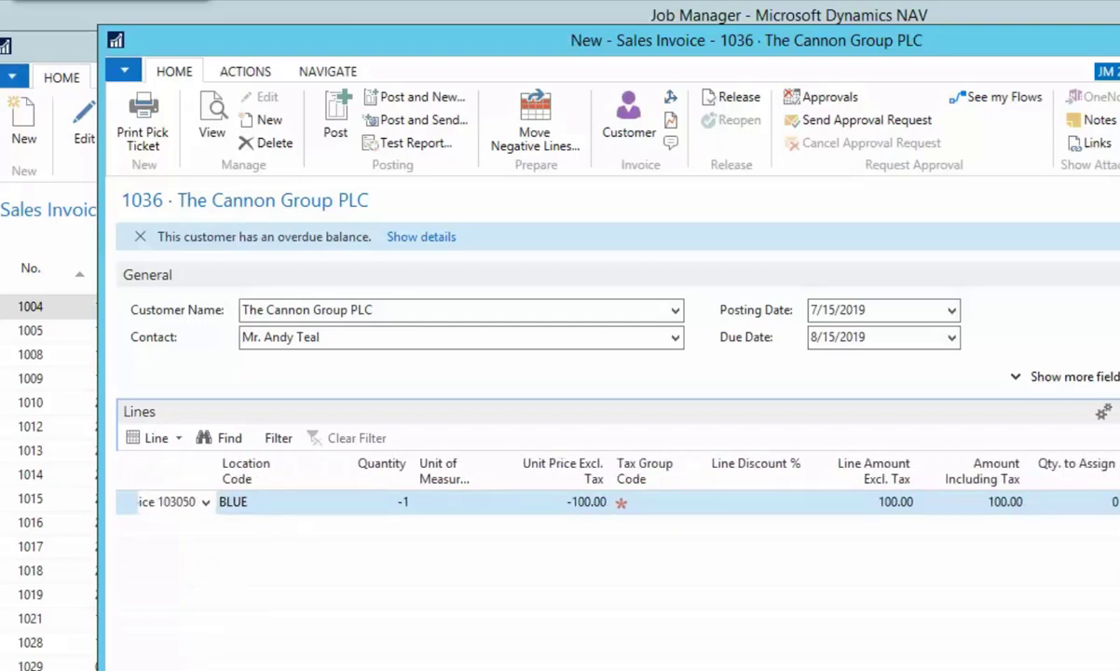
{"action": "key", "text": "shift+Tab"}
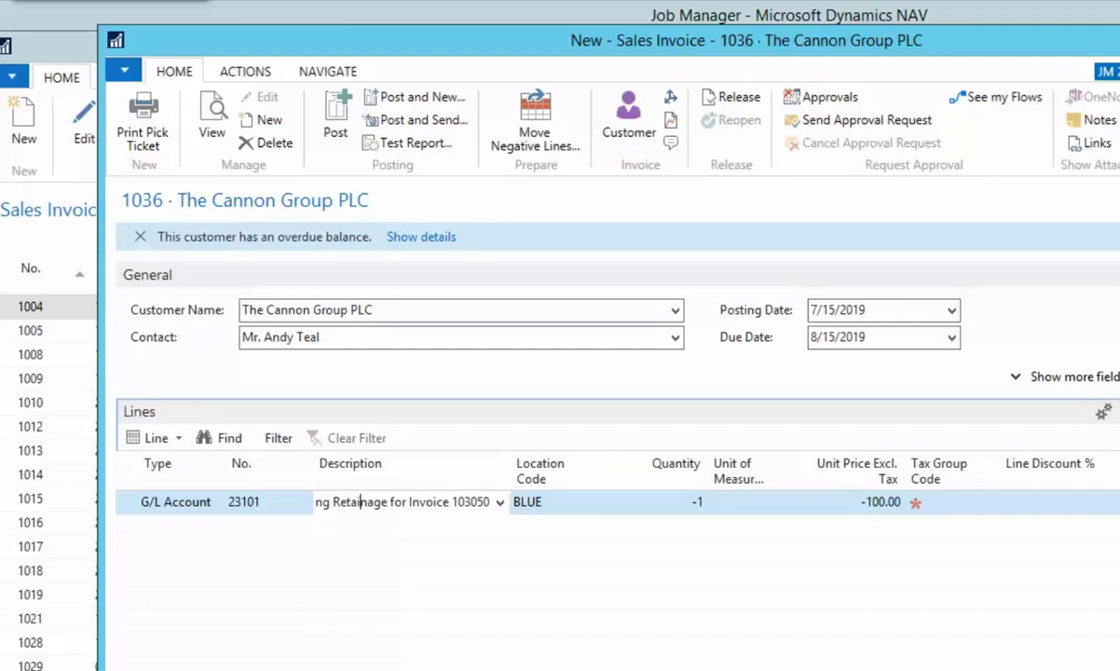
{"action": "key", "text": "shift+Tab"}
{"action": "key", "text": "shift+Tab"}
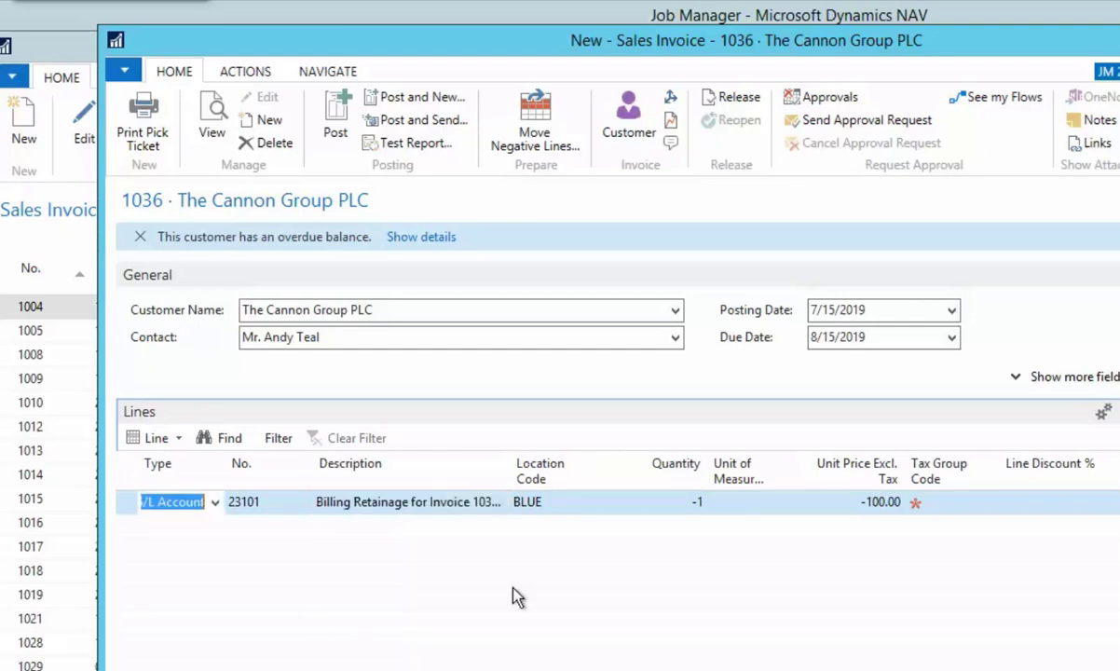
{"action": "left_click_drag", "start_coordinate": [508, 472], "coordinate": [610, 477]}
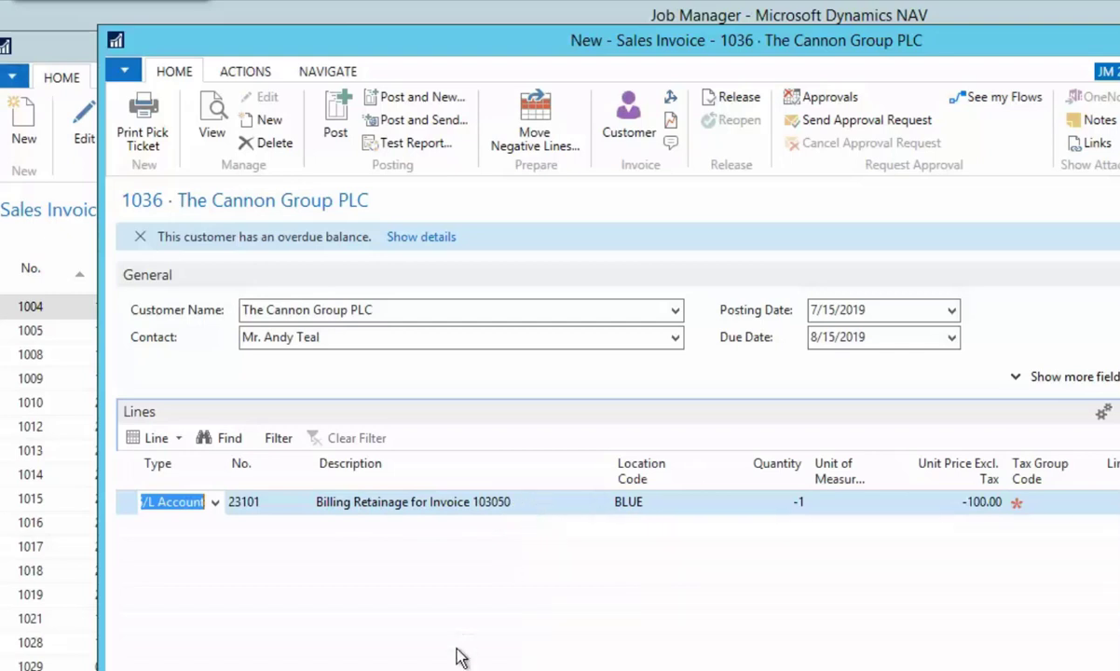
{"action": "scroll", "coordinate": [615, 484], "scroll_direction": "right", "scroll_amount": 5}
{"action": "scroll", "coordinate": [615, 485], "scroll_direction": "right", "scroll_amount": 3}
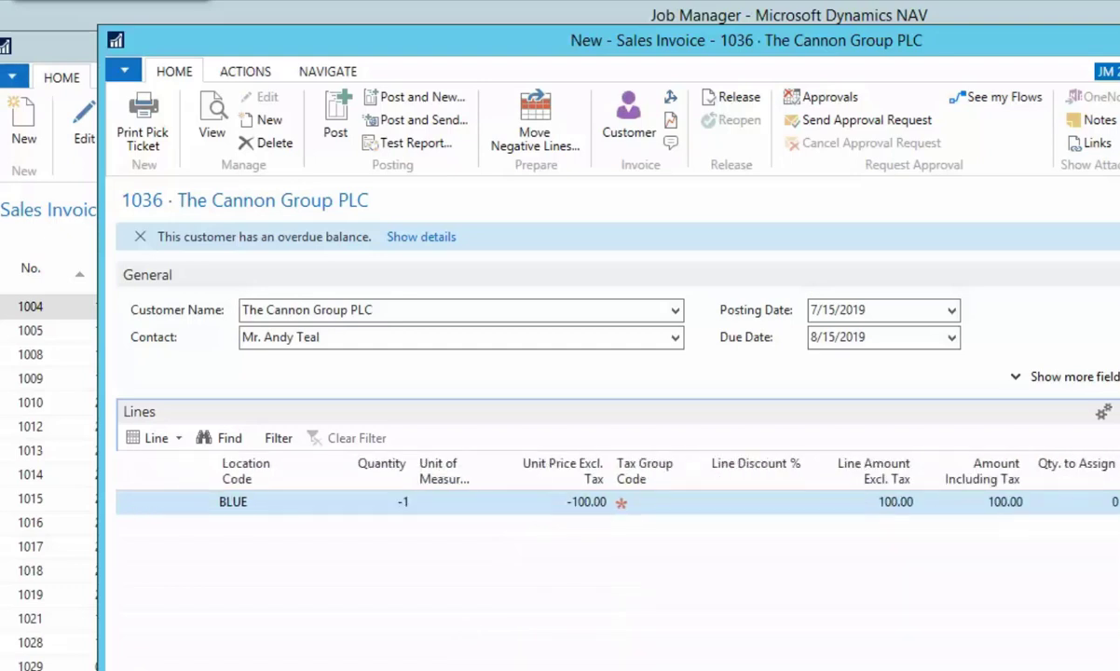
{"action": "left_click", "coordinate": [172, 501]}
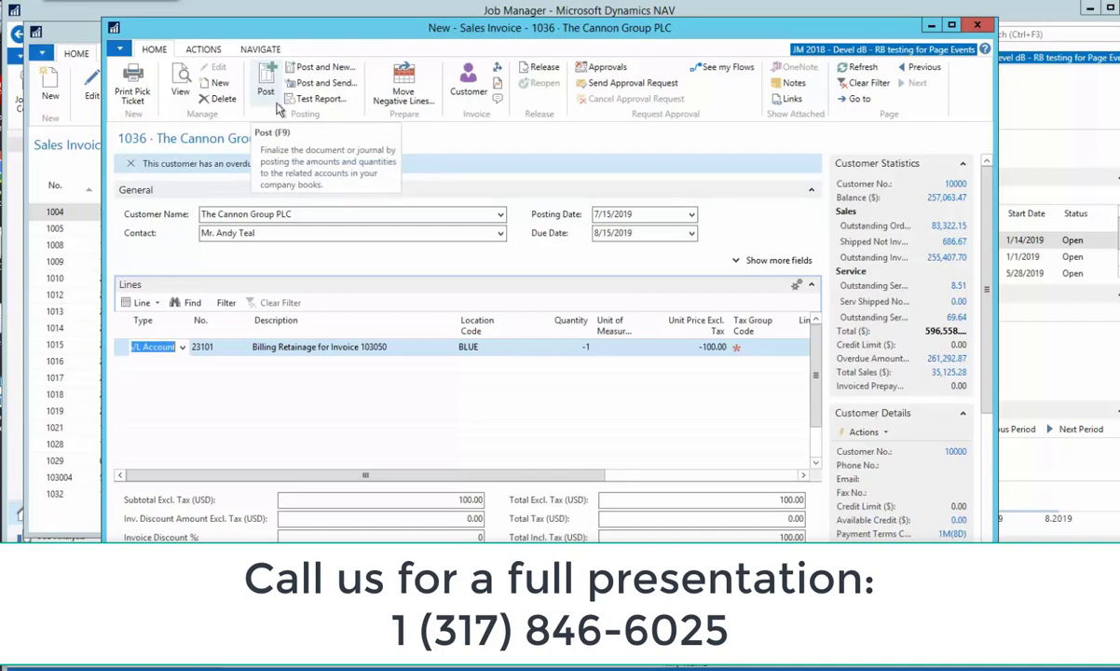
- Set the retainage line's Tax Group Code to NONTAXABLE
{"action": "left_click", "coordinate": [784, 350]}
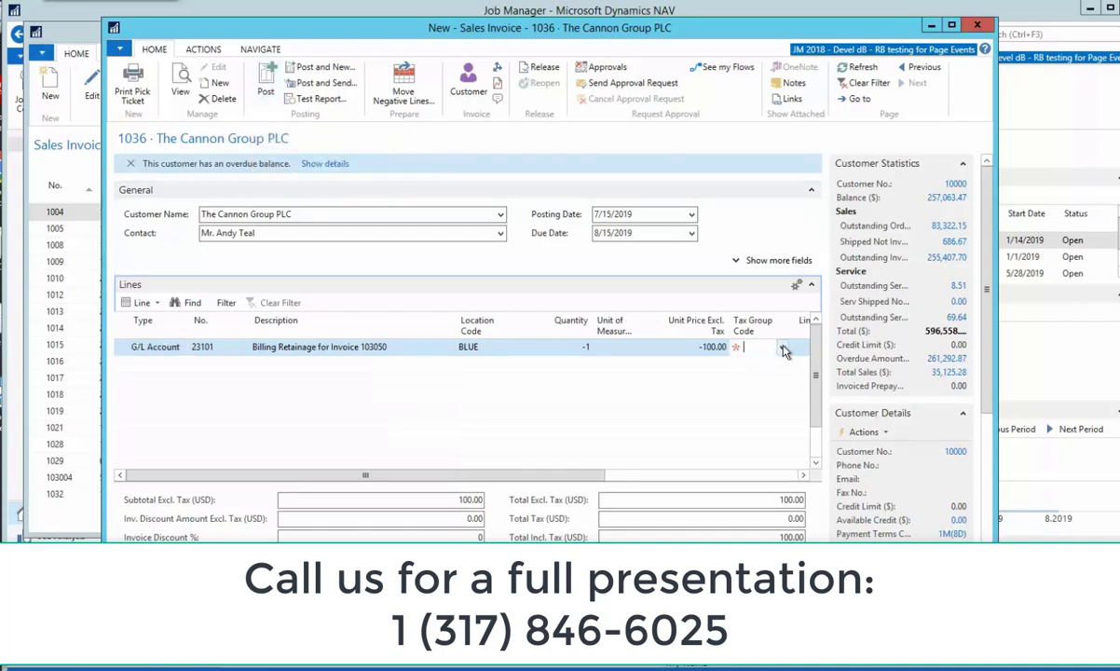
{"action": "left_click", "coordinate": [782, 348]}
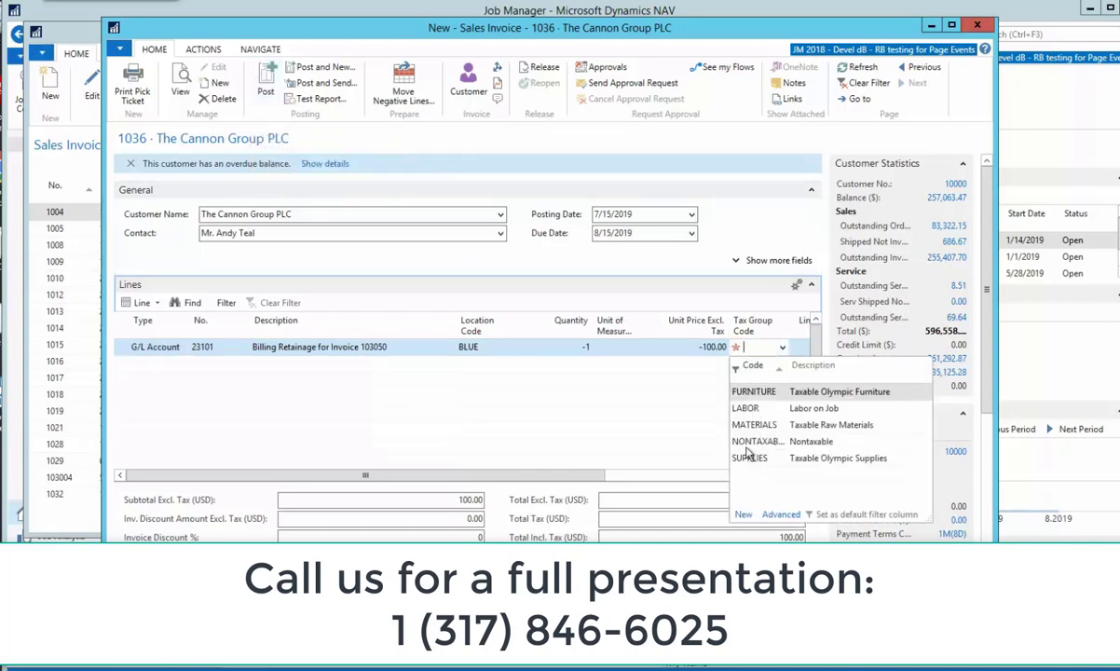
{"action": "left_click", "coordinate": [756, 440]}
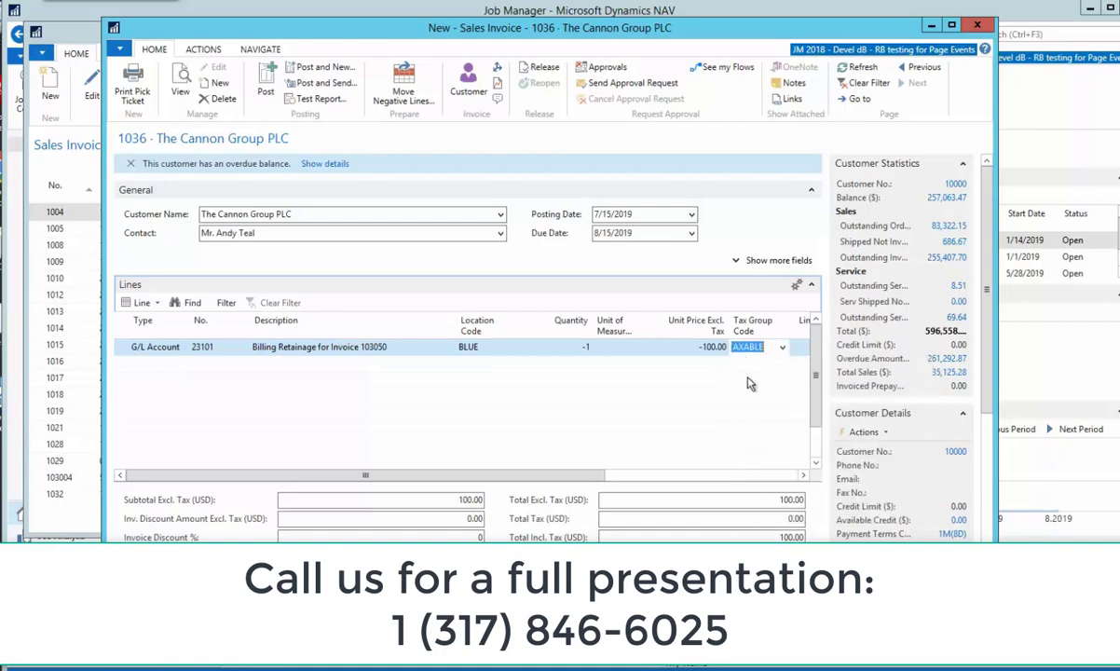
- Post invoice 1036, declining the first prompt and then posting again
{"action": "left_click", "coordinate": [265, 94]}
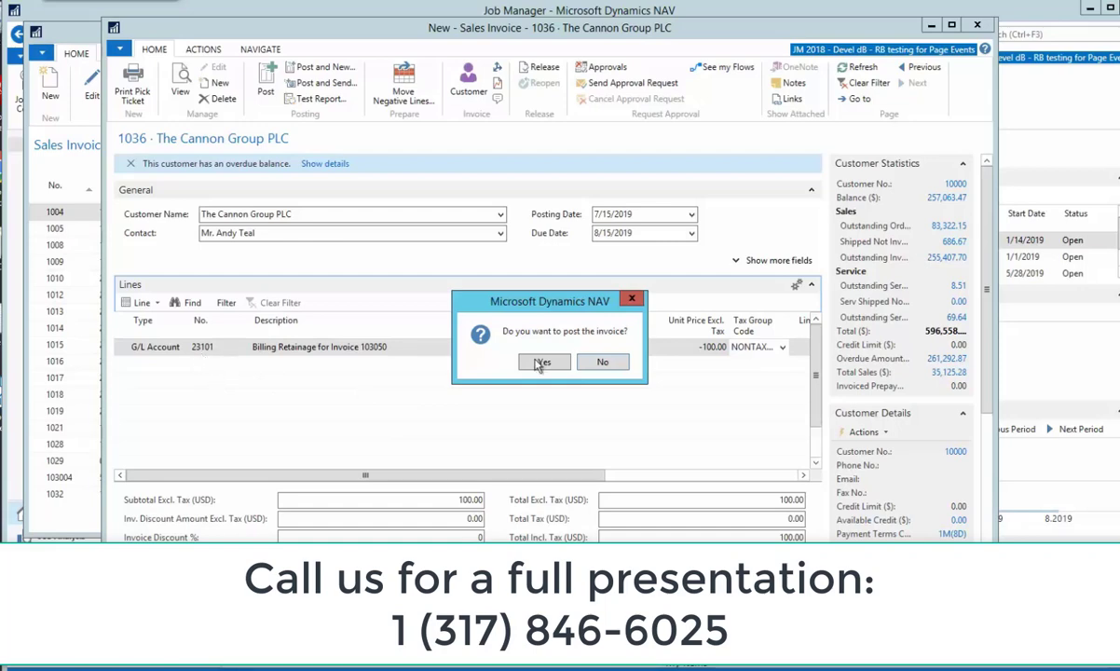
{"action": "left_click", "coordinate": [603, 362]}
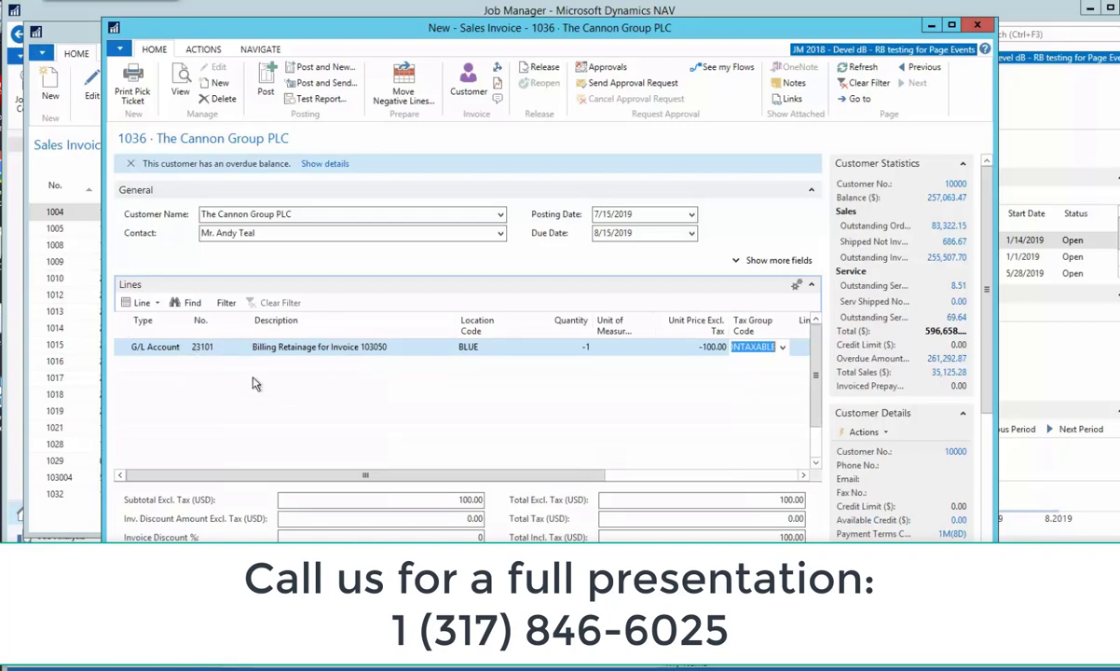
{"action": "left_click", "coordinate": [265, 86]}
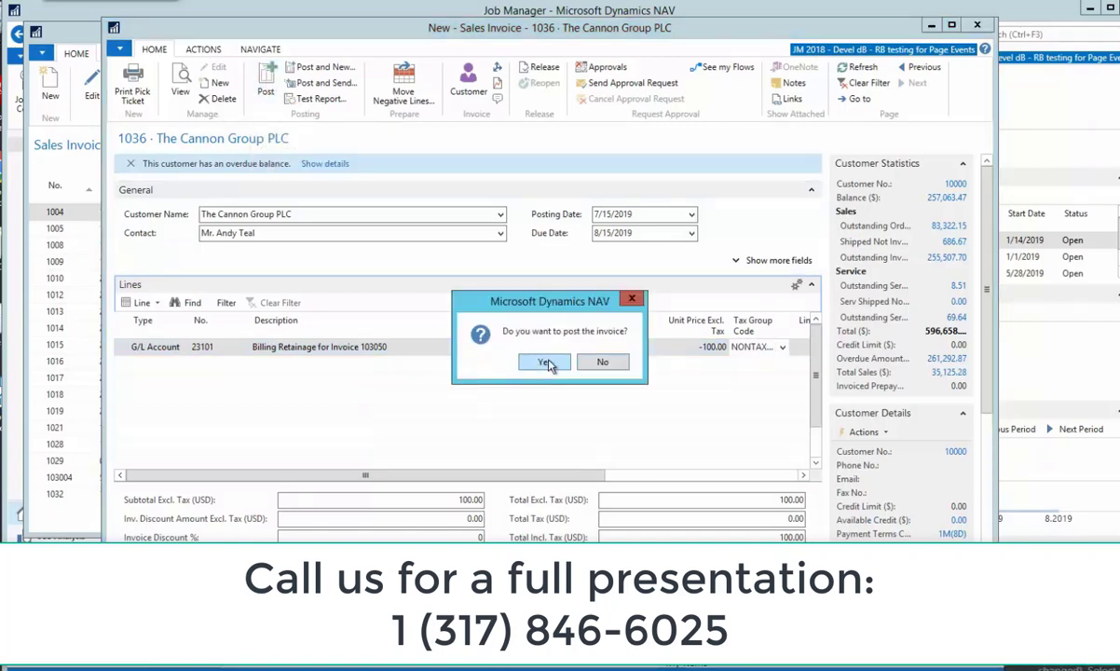
- Confirm posting, dismiss the release-required error, and release invoice 1036
{"action": "left_click", "coordinate": [549, 364]}
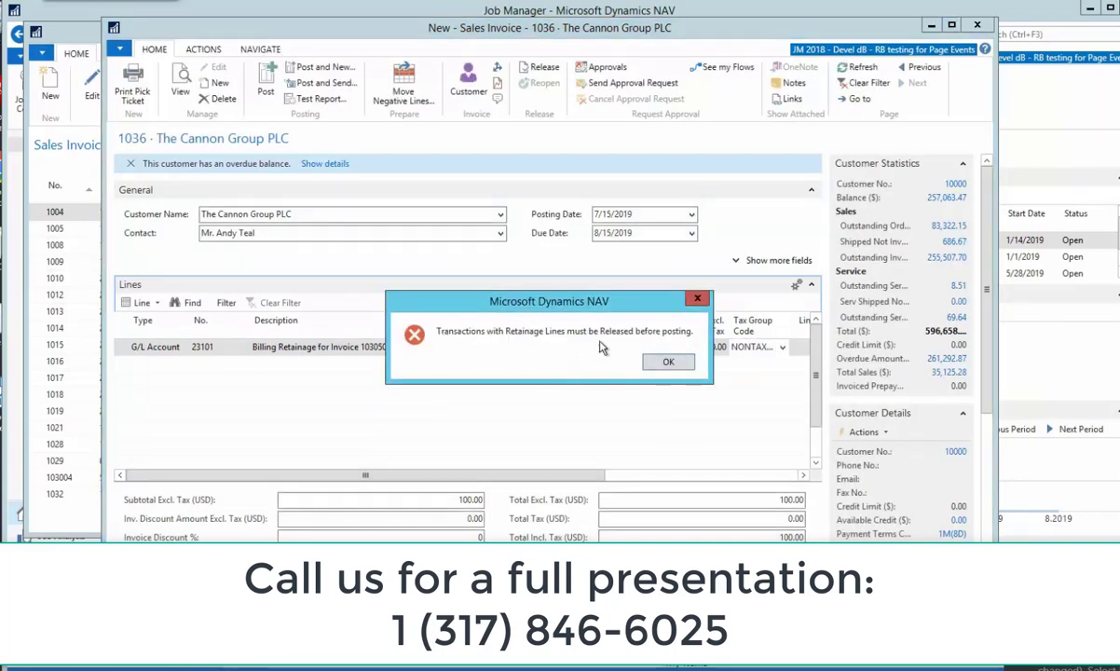
{"action": "left_click", "coordinate": [668, 362]}
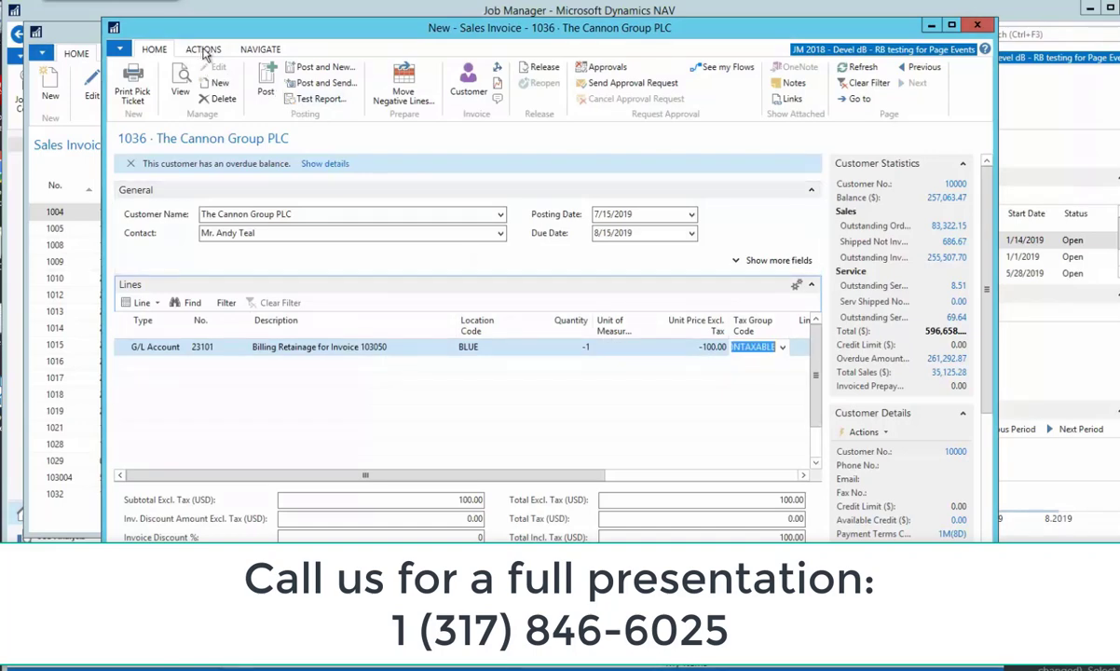
{"action": "left_click", "coordinate": [204, 50]}
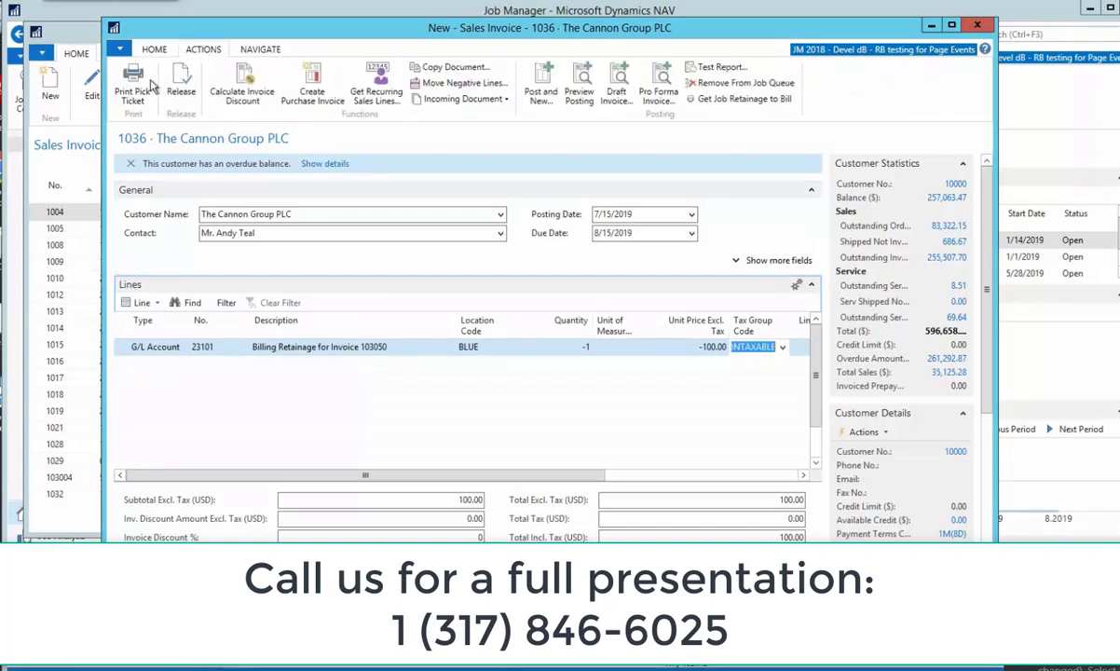
{"action": "left_click", "coordinate": [263, 51]}
{"action": "left_click", "coordinate": [207, 54]}
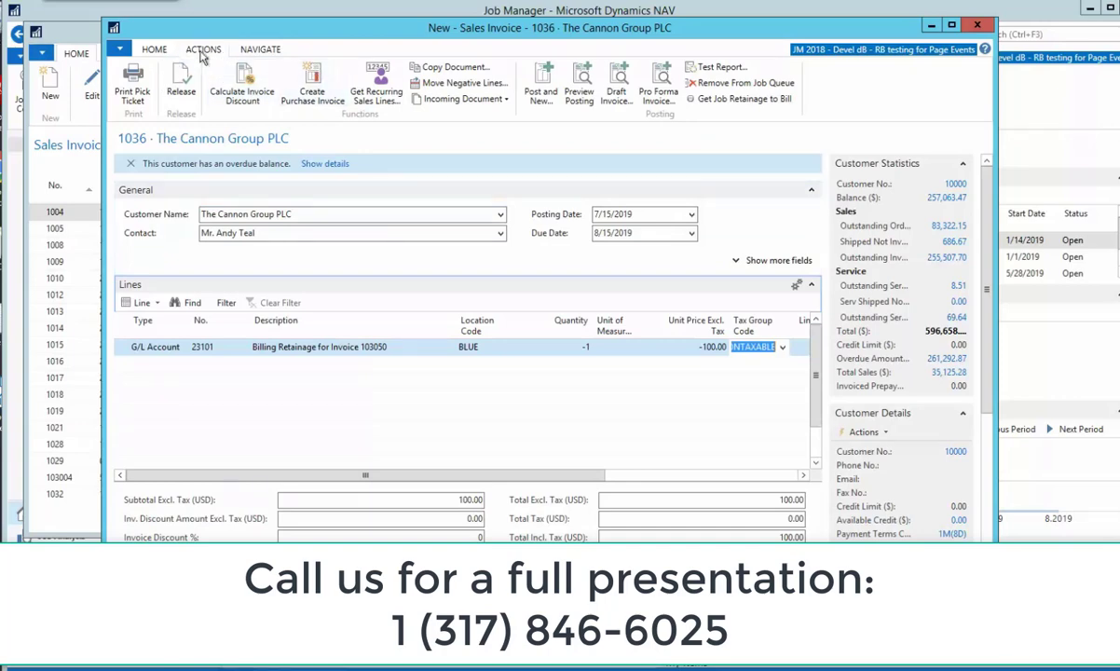
{"action": "left_click", "coordinate": [155, 50]}
- Post the released invoice and open posted sales invoice 103051
{"action": "left_click", "coordinate": [266, 84]}
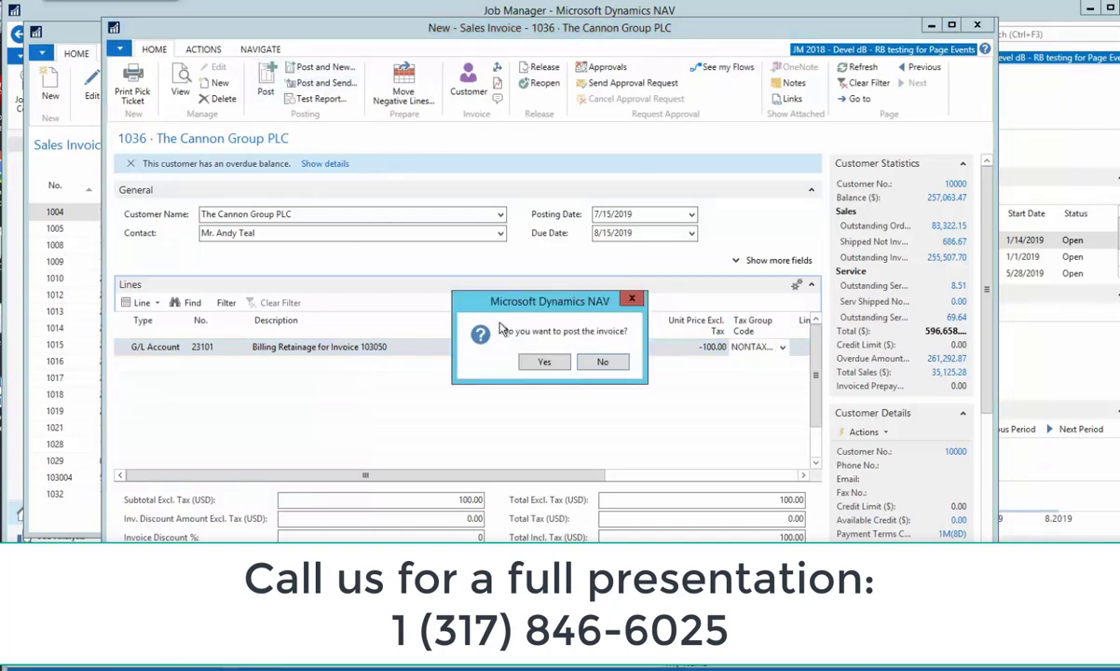
{"action": "left_click", "coordinate": [542, 360]}
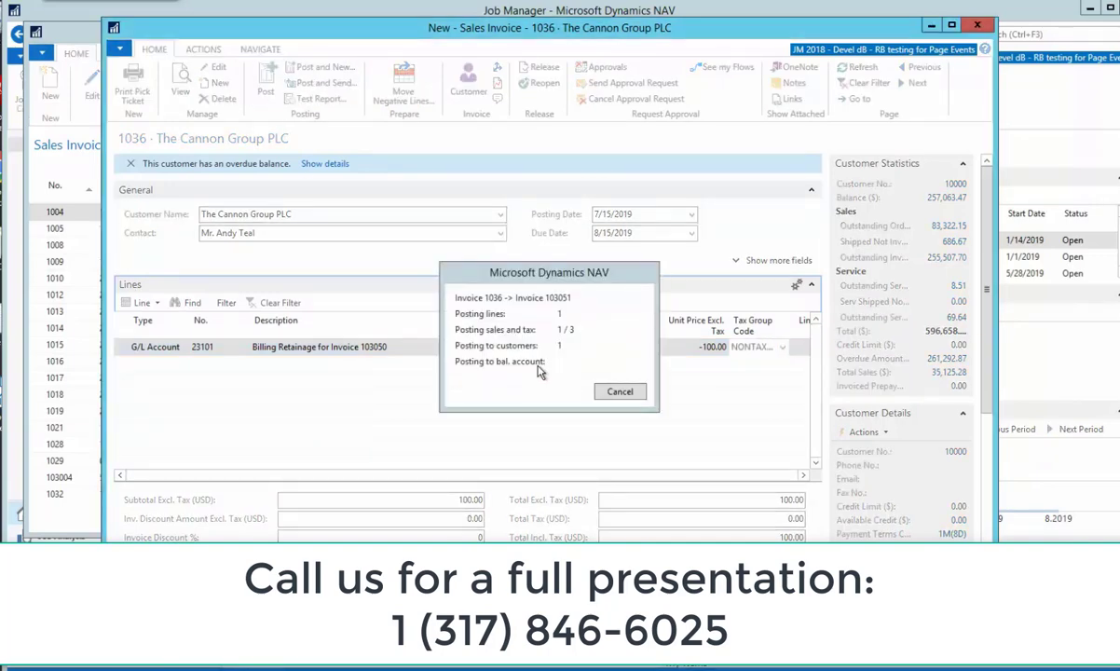
{"action": "left_click", "coordinate": [594, 372]}
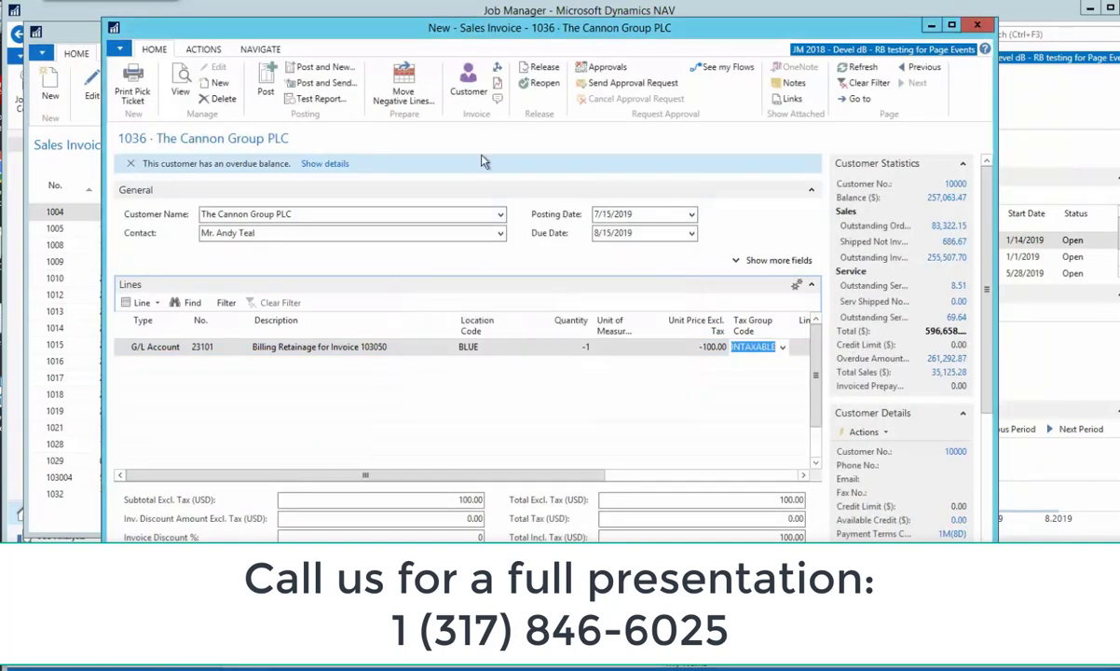